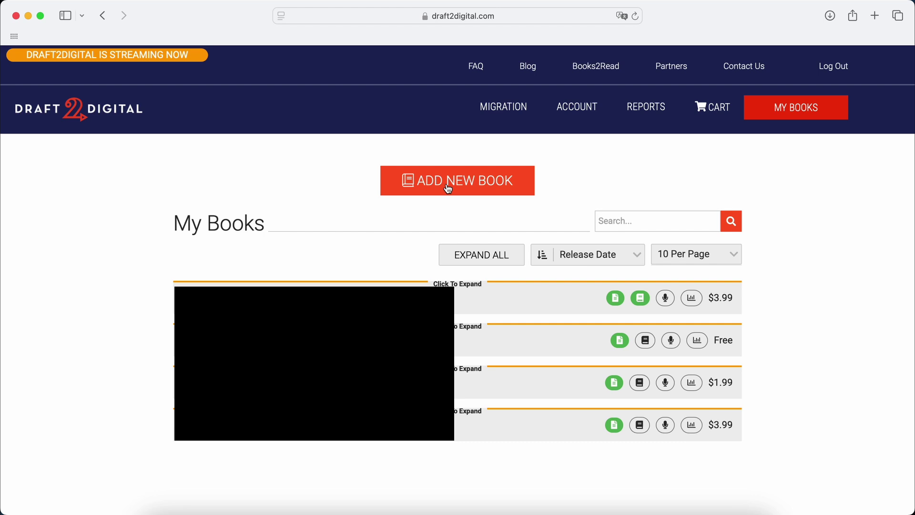
# Start a new ebook and upload D2D Sample ebook cover.jpg as its front cover art
pyautogui.click(449, 189)
pyautogui.click(387, 270)
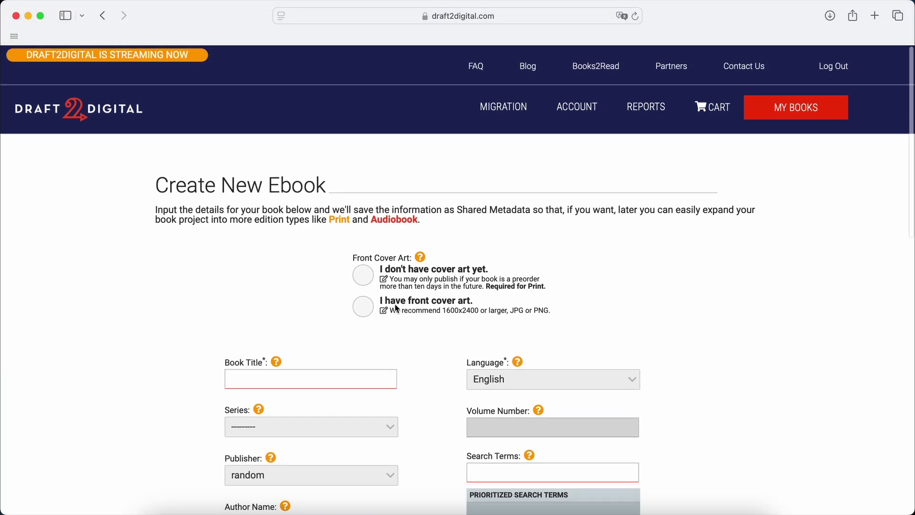
pyautogui.click(364, 307)
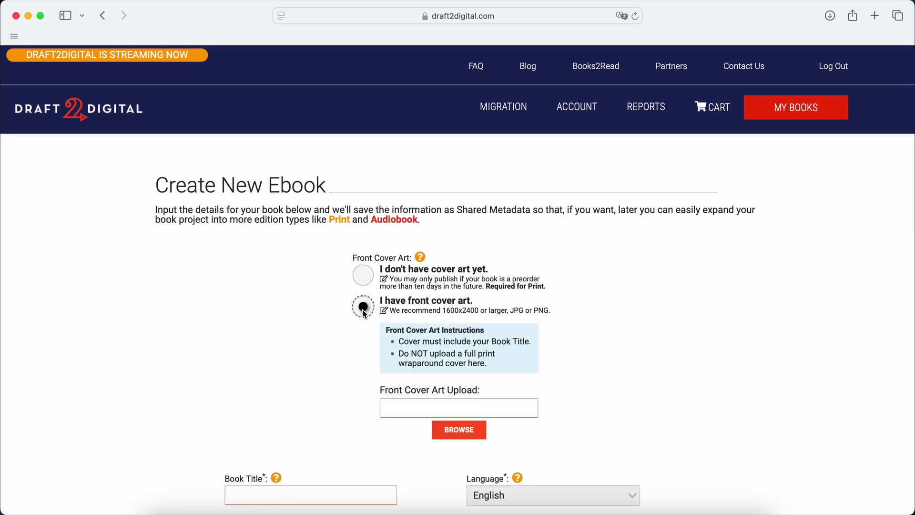
pyautogui.scroll(-3, 413, 292)
pyautogui.click(459, 308)
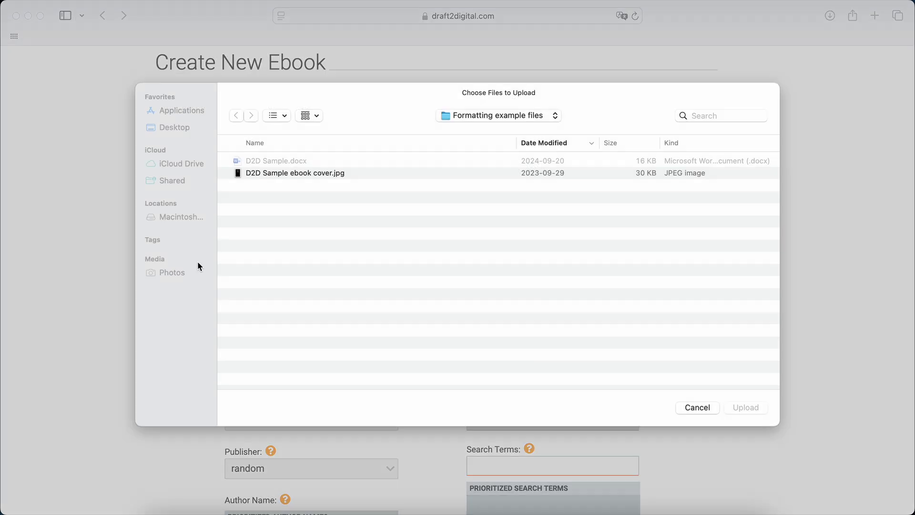
pyautogui.doubleClick(305, 176)
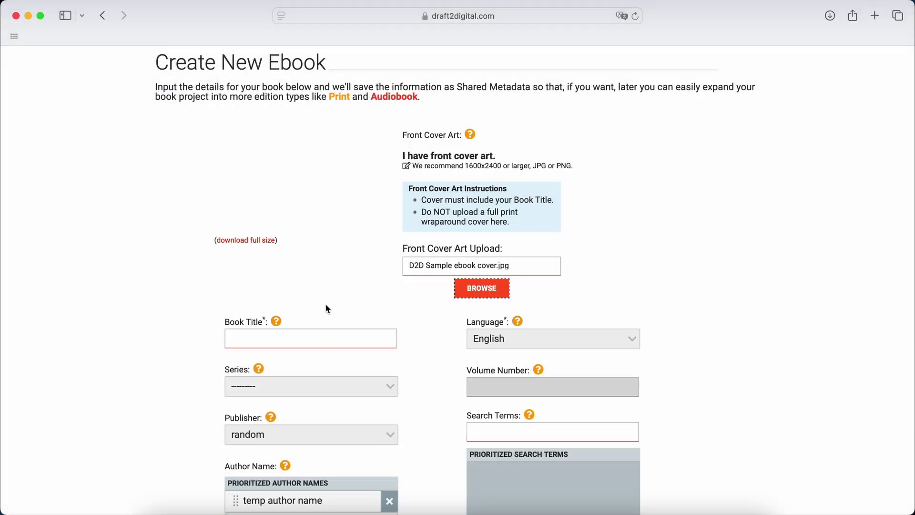
pyautogui.scroll(-2, 142, 318)
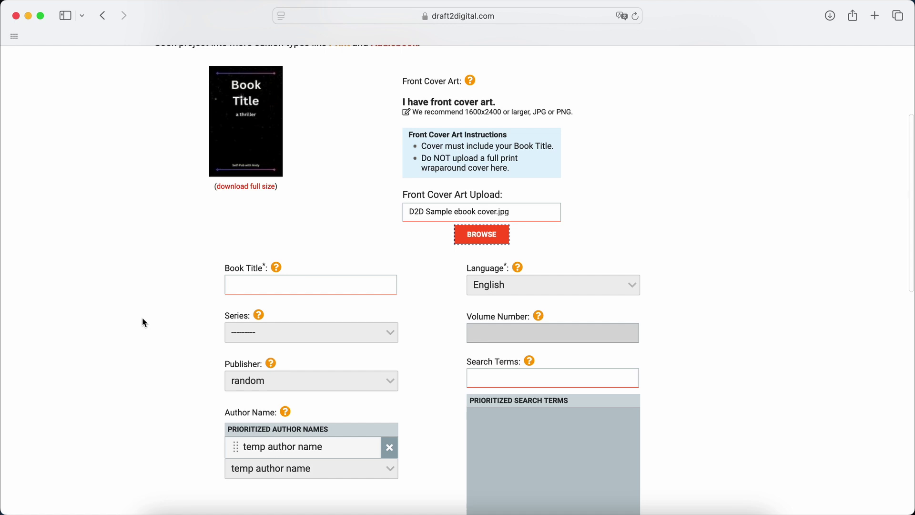
# Enter 'Random Book of Titles' as the book title
pyautogui.click(262, 290)
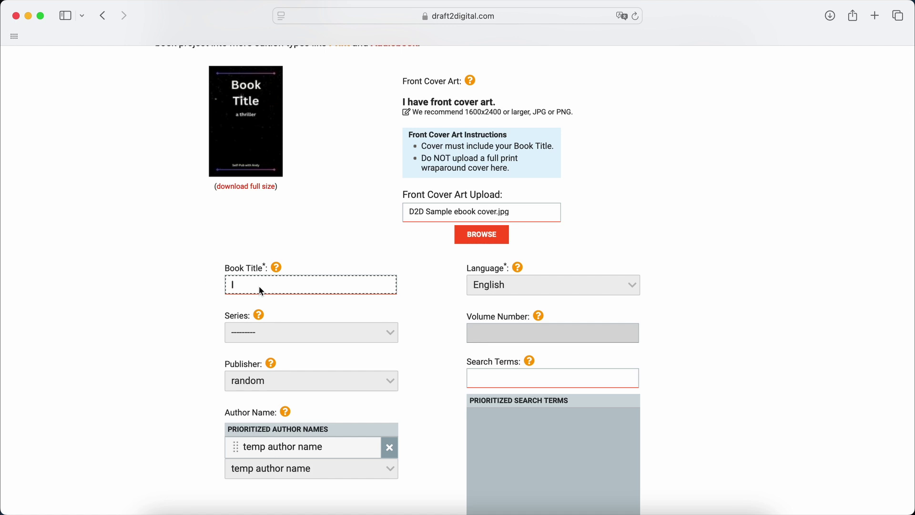
pyautogui.write('Random Book of Titles')
pyautogui.click(134, 355)
# Mark the book as not containing inappropriate content, suitable for general audiences
pyautogui.scroll(-1, 134, 356)
pyautogui.scroll(-2, 196, 258)
pyautogui.scroll(-3, 196, 256)
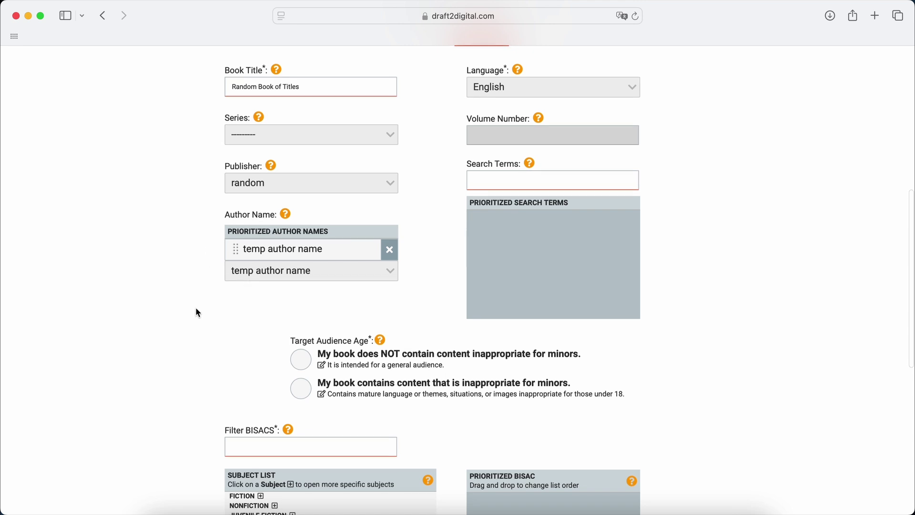
pyautogui.scroll(-3, 290, 284)
pyautogui.click(300, 242)
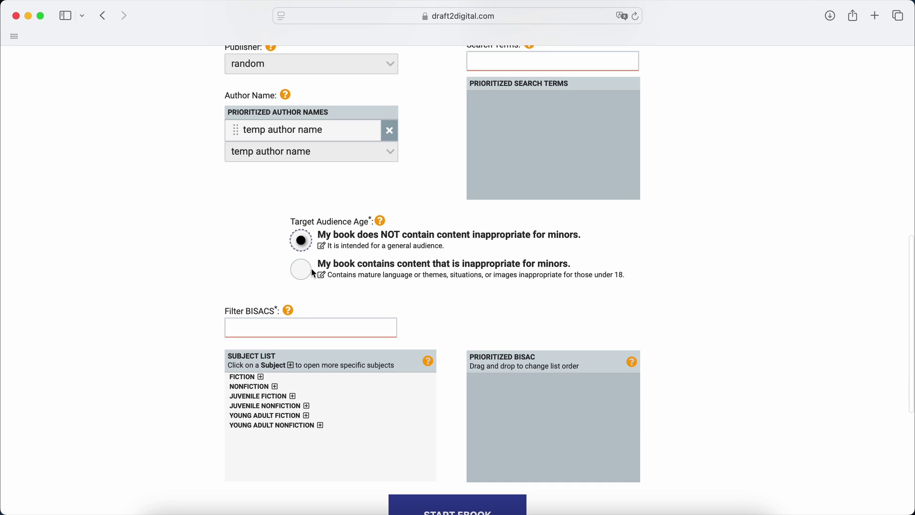
pyautogui.moveTo(383, 222)
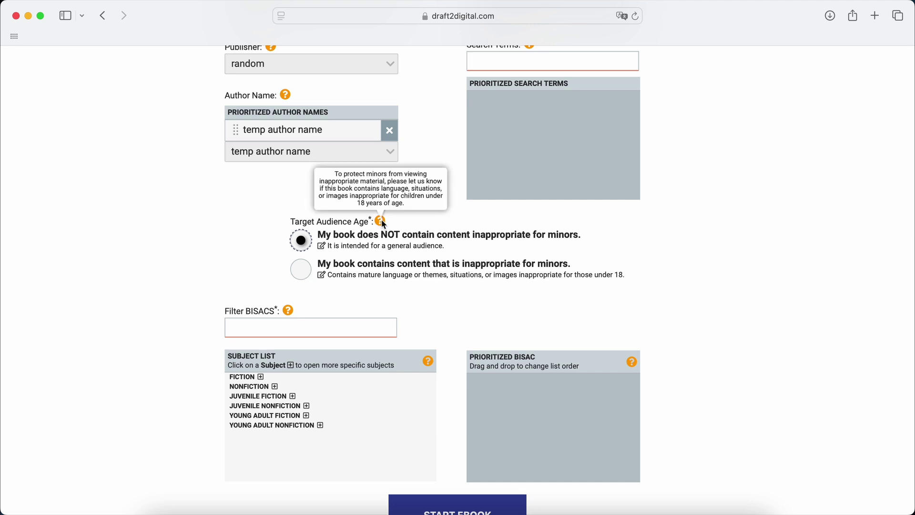
# Add FICTION / General and FICTION / Absurdist subjects and create the ebook
pyautogui.scroll(-1, 172, 358)
pyautogui.scroll(-3, 172, 358)
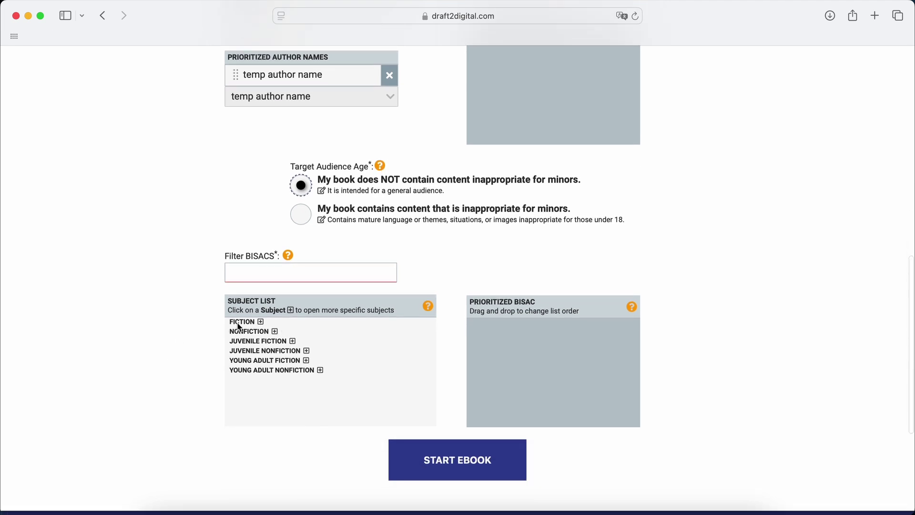
pyautogui.click(263, 327)
pyautogui.scroll(-3, 238, 373)
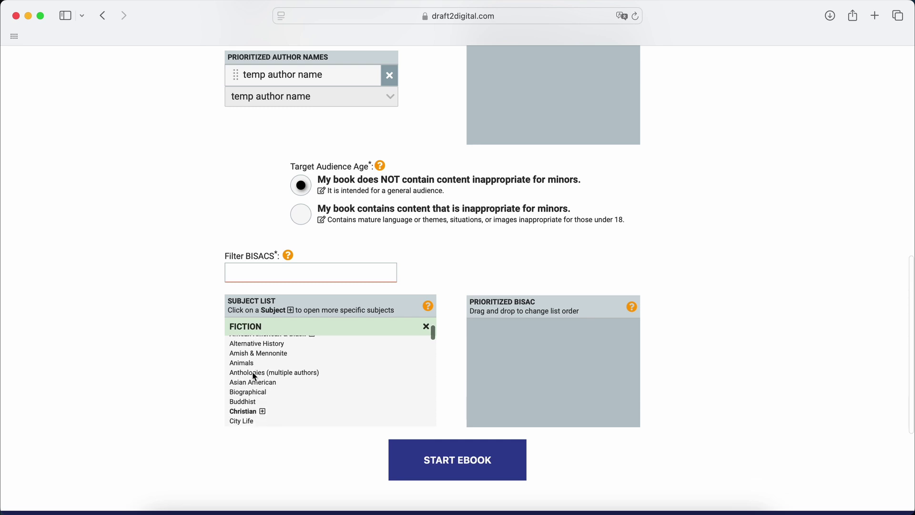
pyautogui.scroll(3, 229, 353)
pyautogui.click(254, 341)
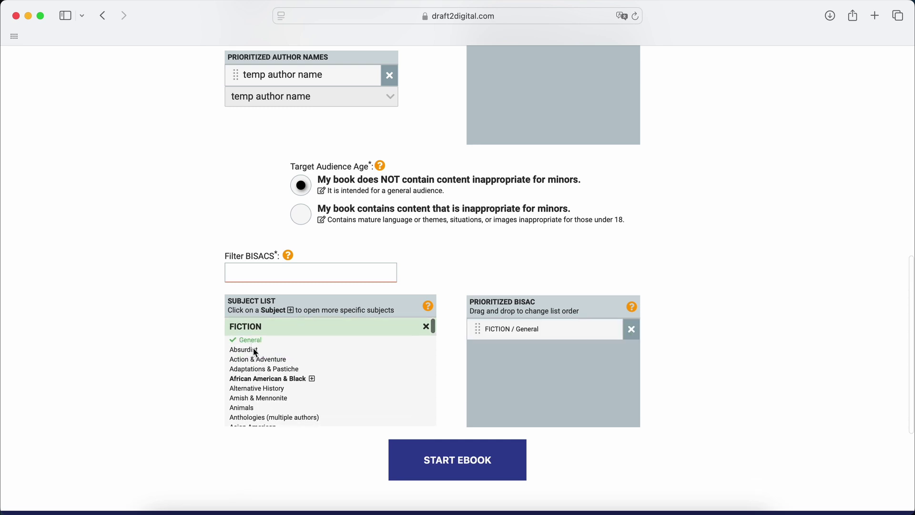
pyautogui.click(253, 350)
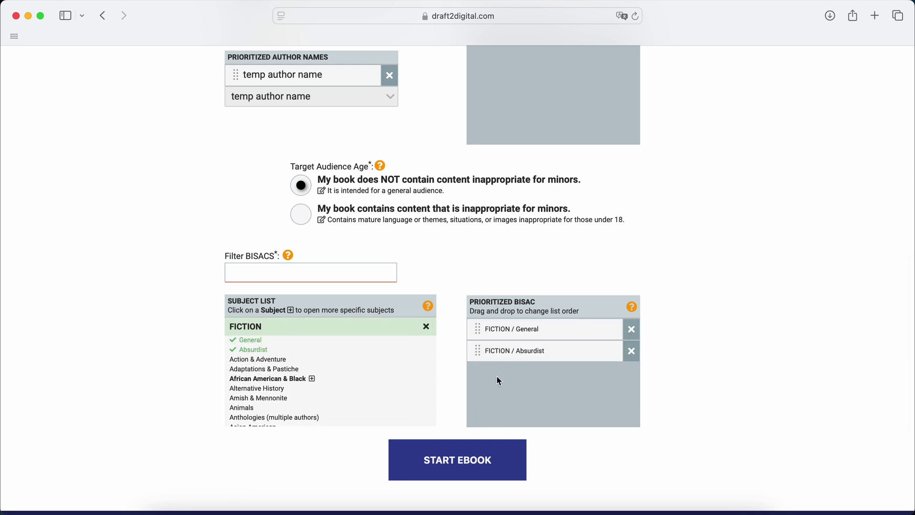
pyautogui.click(470, 465)
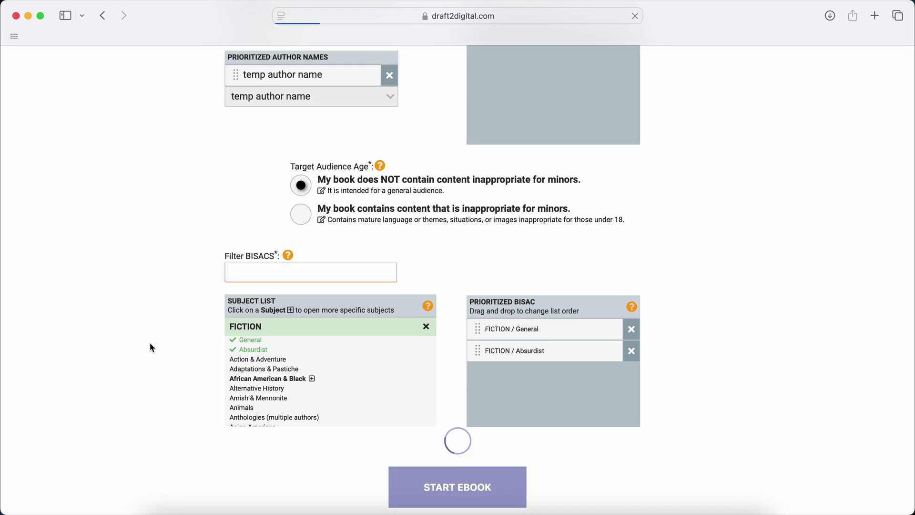
# Upload D2D Sample.docx as the ebook manuscript
pyautogui.scroll(-2, 152, 348)
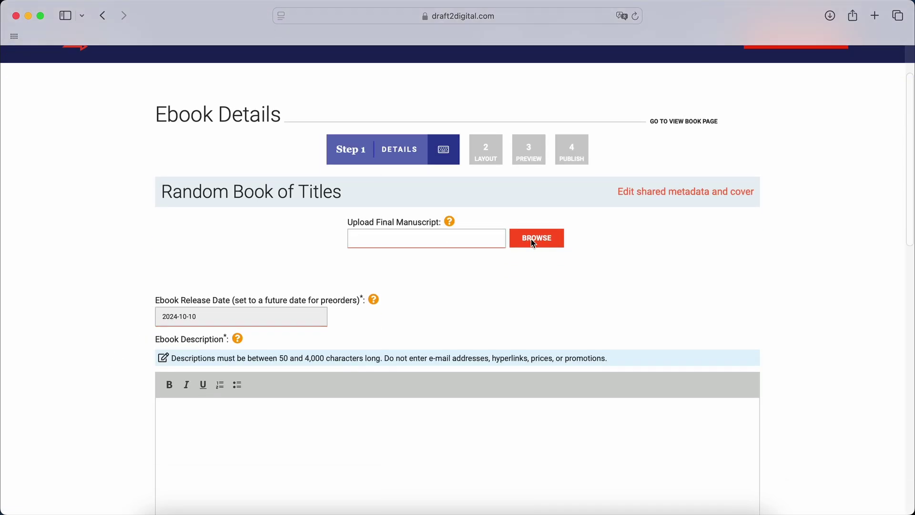
pyautogui.click(532, 240)
pyautogui.click(295, 170)
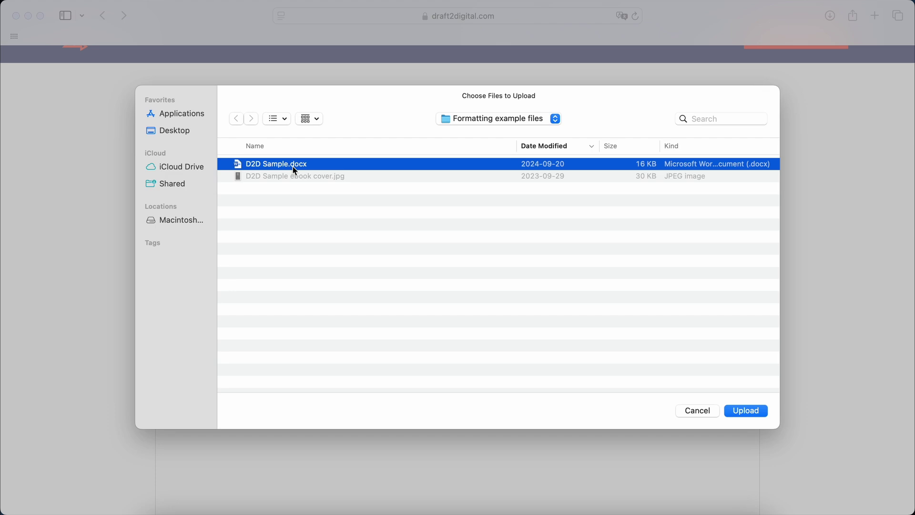
pyautogui.doubleClick(295, 170)
# Check the Ebook Description field and its description-too-short warning
pyautogui.scroll(-2, 262, 277)
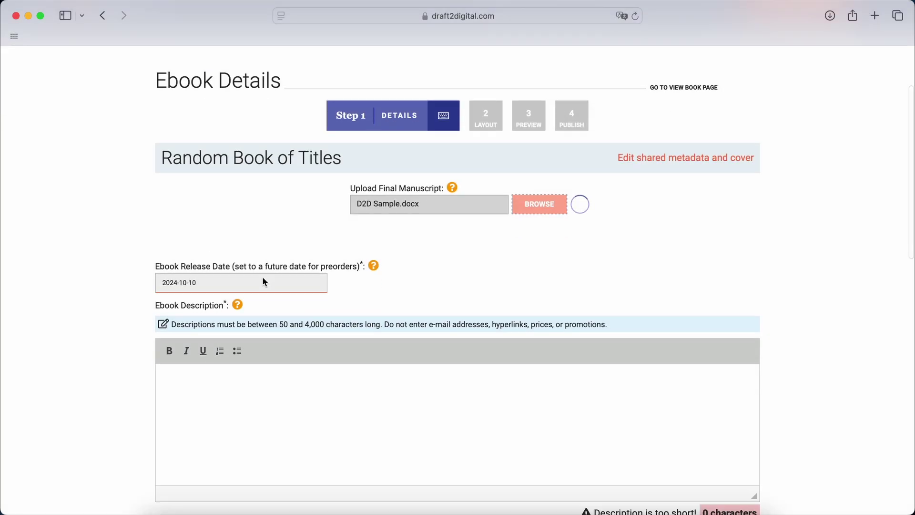
pyautogui.scroll(-3, 265, 282)
pyautogui.click(375, 355)
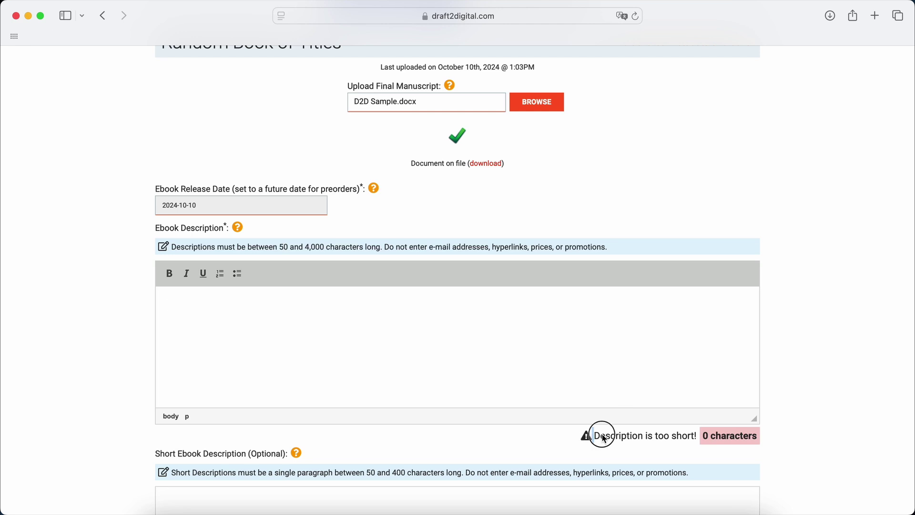
pyautogui.moveTo(603, 438); pyautogui.dragTo(698, 436)
pyautogui.click(87, 388)
pyautogui.scroll(-1, 255, 276)
pyautogui.scroll(5, 305, 310)
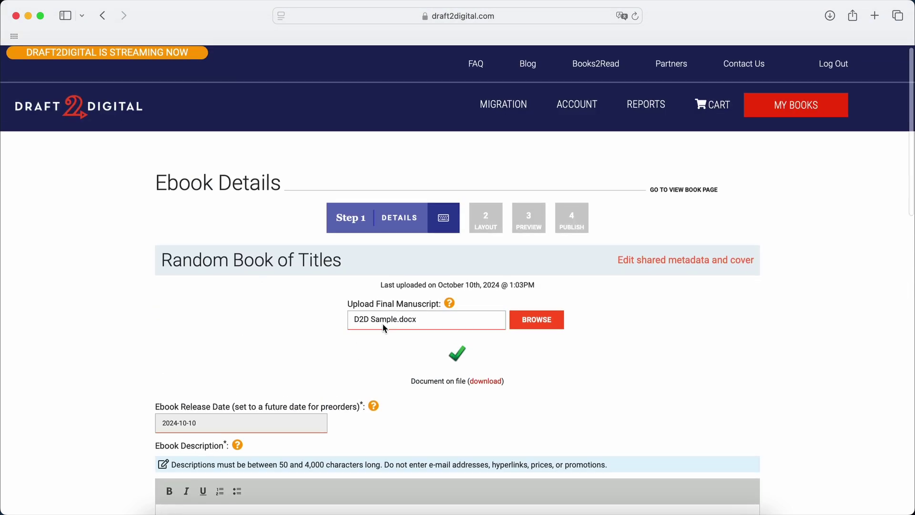
pyautogui.scroll(-6, 419, 265)
pyautogui.scroll(-6, 184, 368)
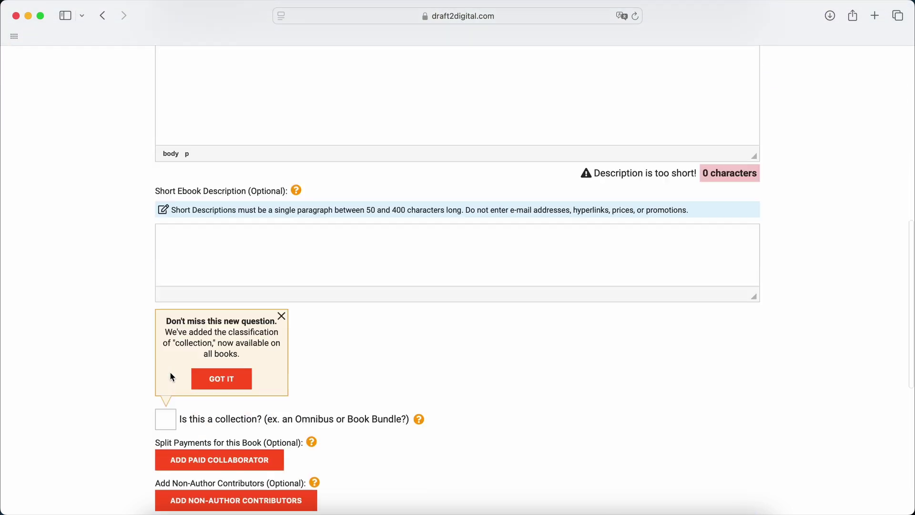
pyautogui.scroll(-4, 327, 377)
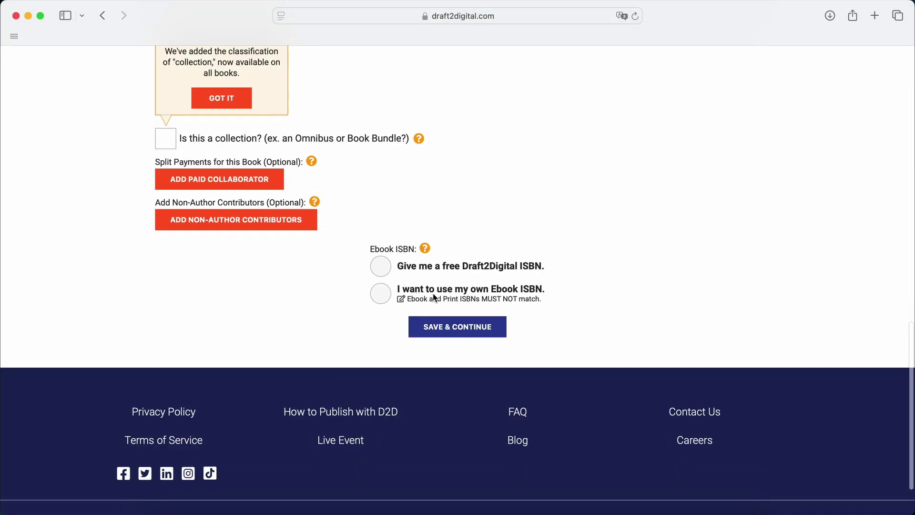
# Choose a free Draft2Digital ISBN and attempt to save; the short description blocks it
pyautogui.click(384, 294)
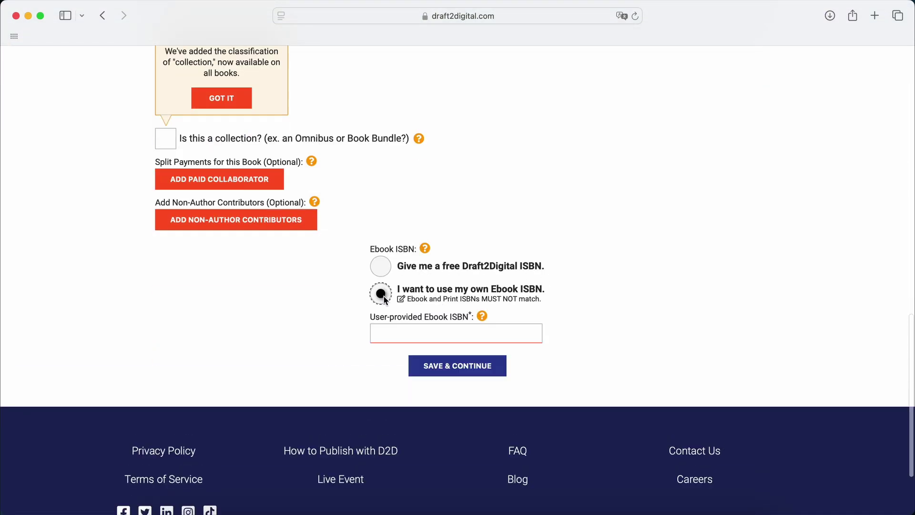
pyautogui.click(384, 272)
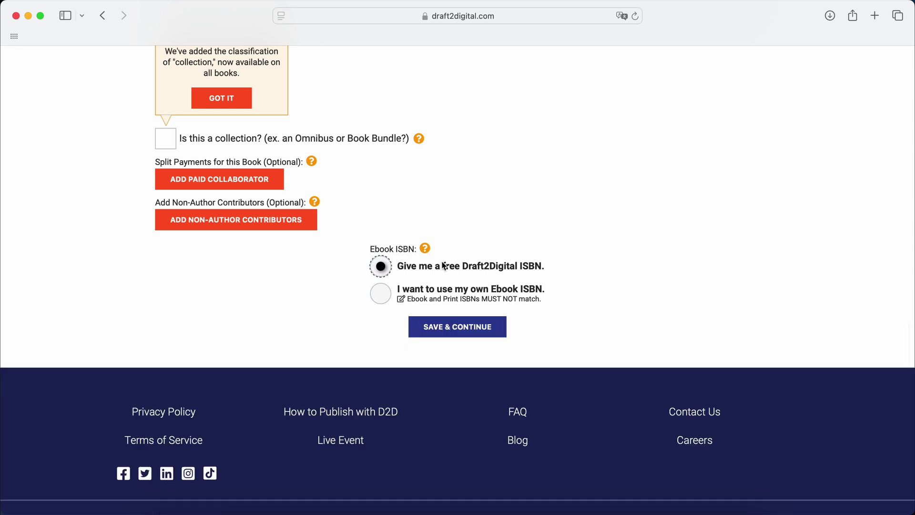
pyautogui.moveTo(426, 254)
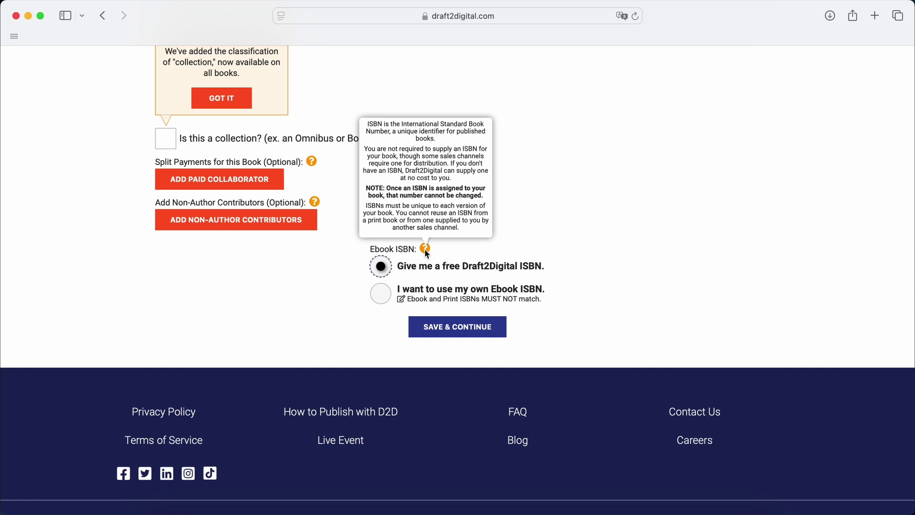
pyautogui.click(443, 328)
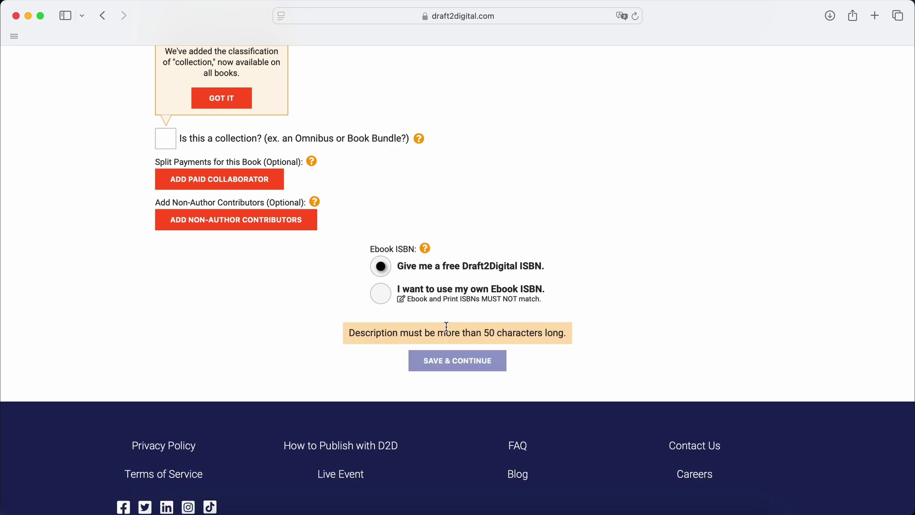
# Write the description 'i need 50 characters to satisfy this algorithim, otherwise my life is at risk!' and save
pyautogui.scroll(10, 456, 214)
pyautogui.click(273, 255)
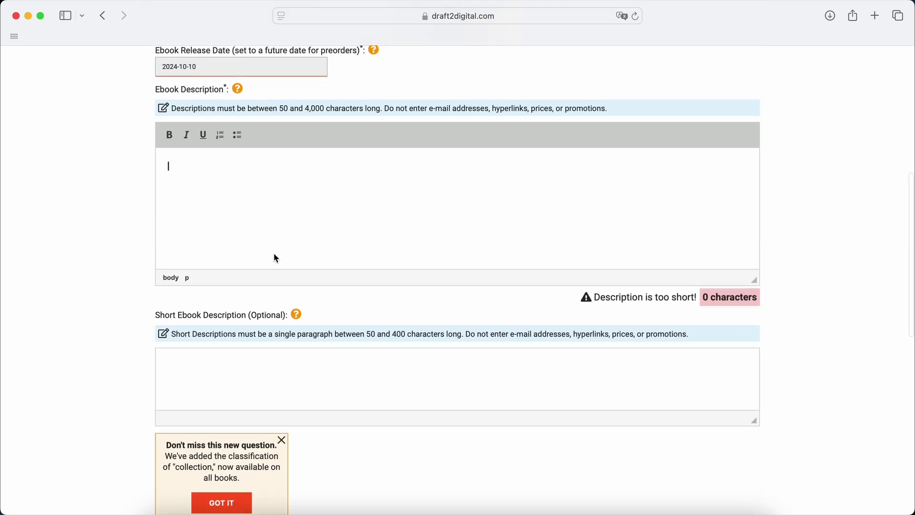
pyautogui.write('i need 50')
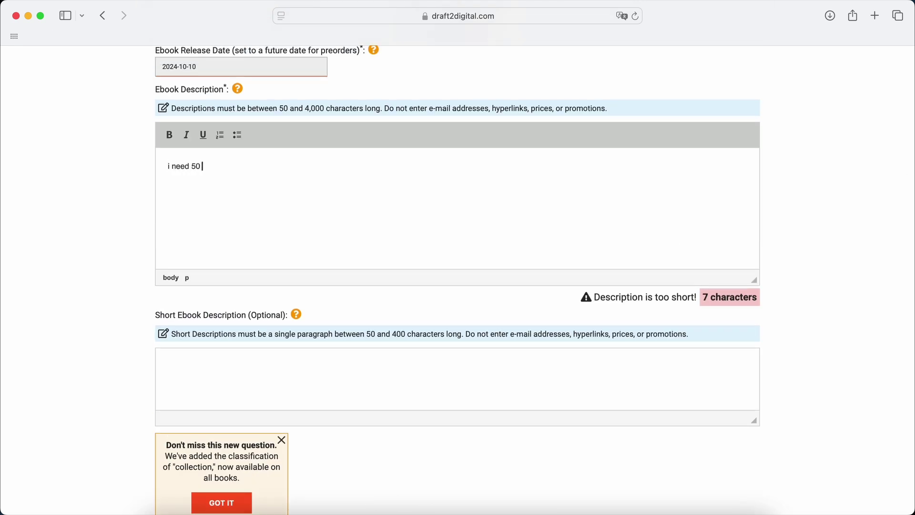
pyautogui.write(' characters to sa')
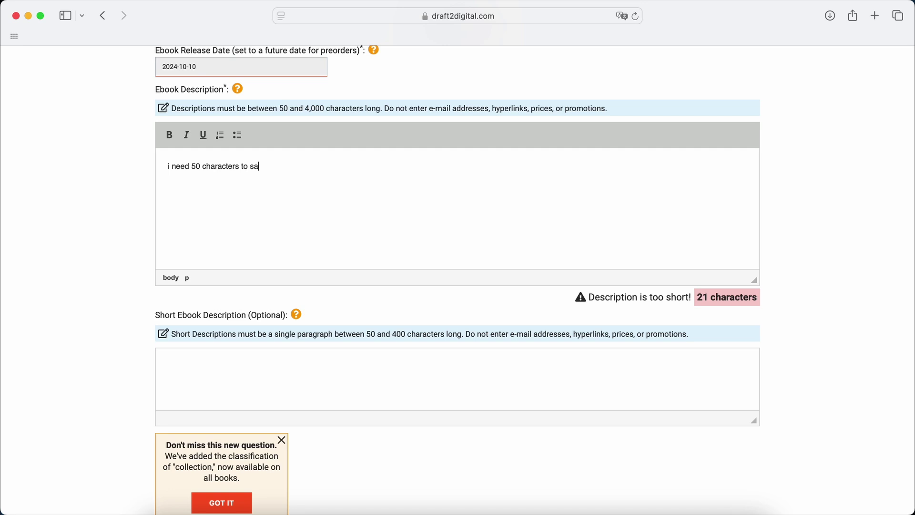
pyautogui.write('tisfy this algorithim')
pyautogui.press('BackSpace')
pyautogui.press('BackSpace')
pyautogui.press('BackSpace')
pyautogui.write('m, otherwise my life ')
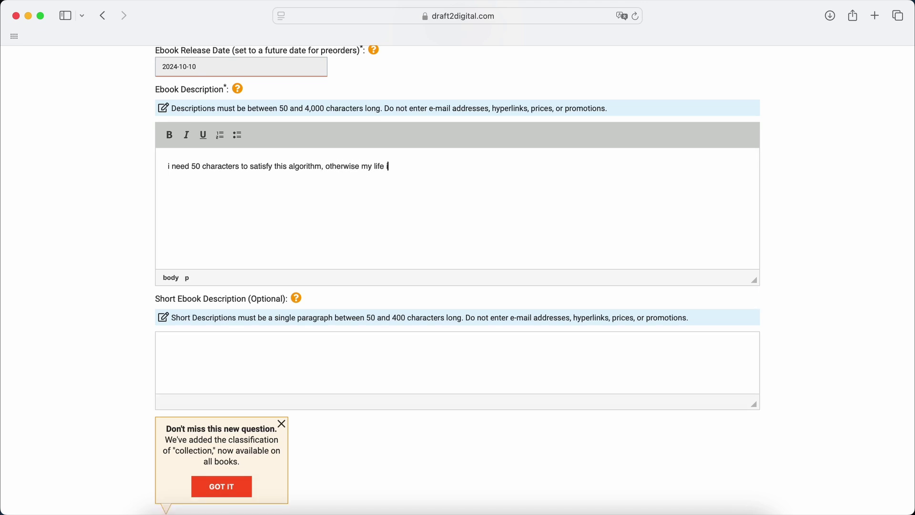
pyautogui.write('is at risk!')
pyautogui.scroll(-10, 99, 337)
pyautogui.click(459, 285)
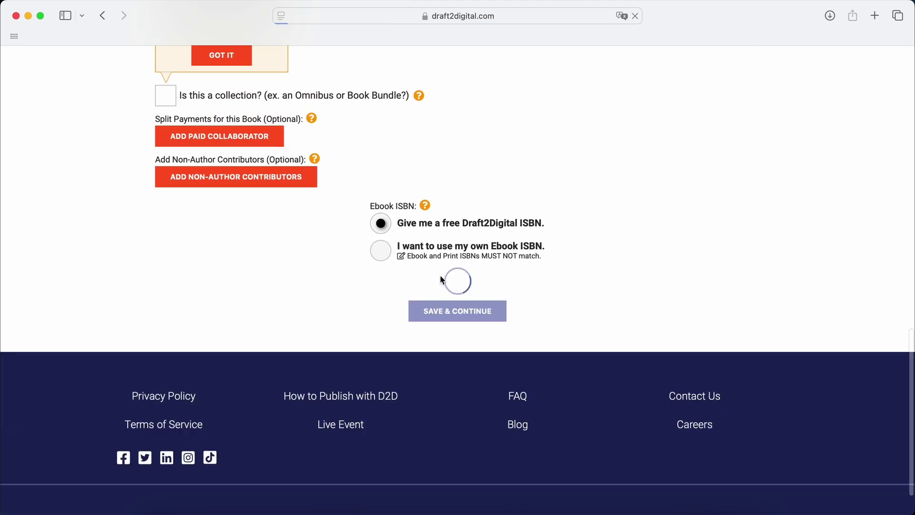
pyautogui.scroll(-5, 228, 377)
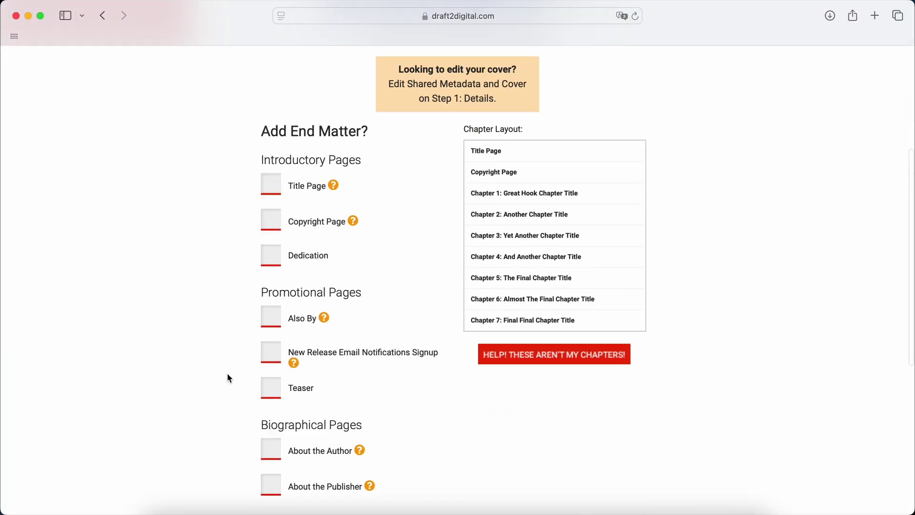
pyautogui.scroll(5, 247, 376)
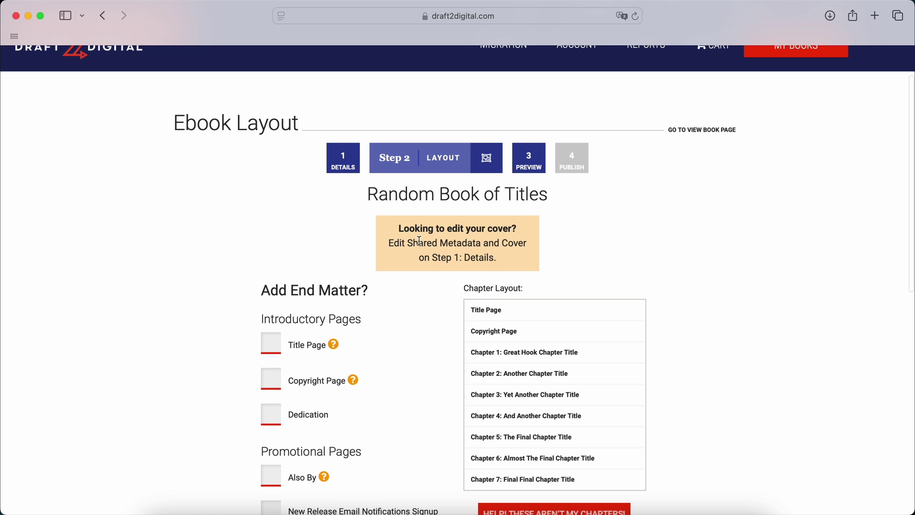
pyautogui.scroll(-3, 500, 286)
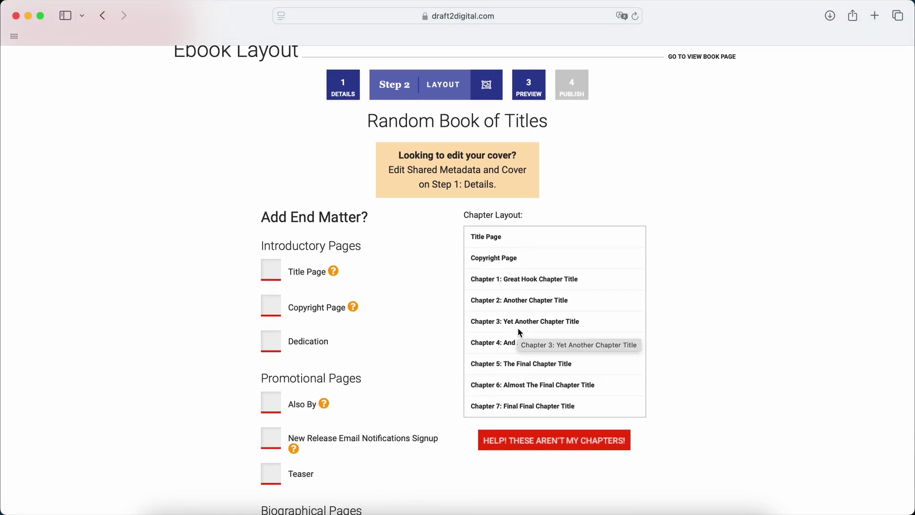
pyautogui.scroll(-3, 520, 332)
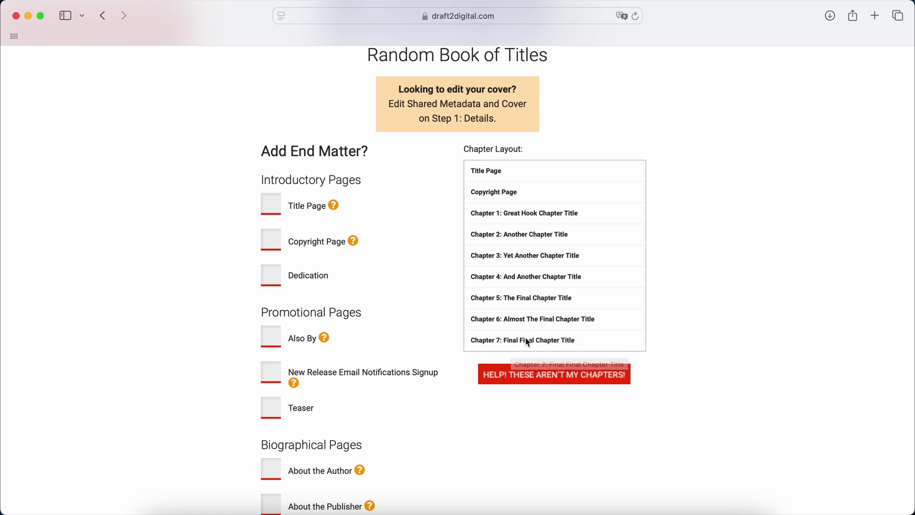
# Re-detect chapters using Header 1 so Epilogue, About the Author and Acknowledgements appear
pyautogui.click(526, 383)
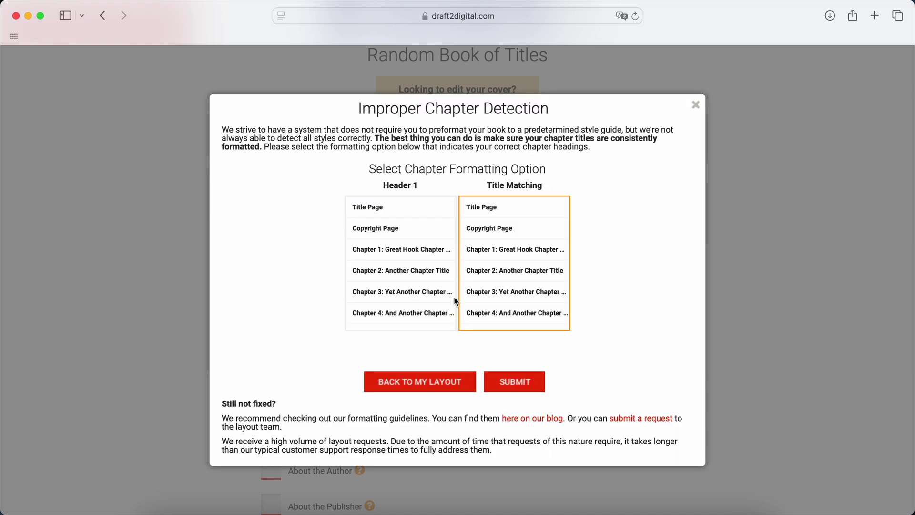
pyautogui.scroll(-3, 534, 262)
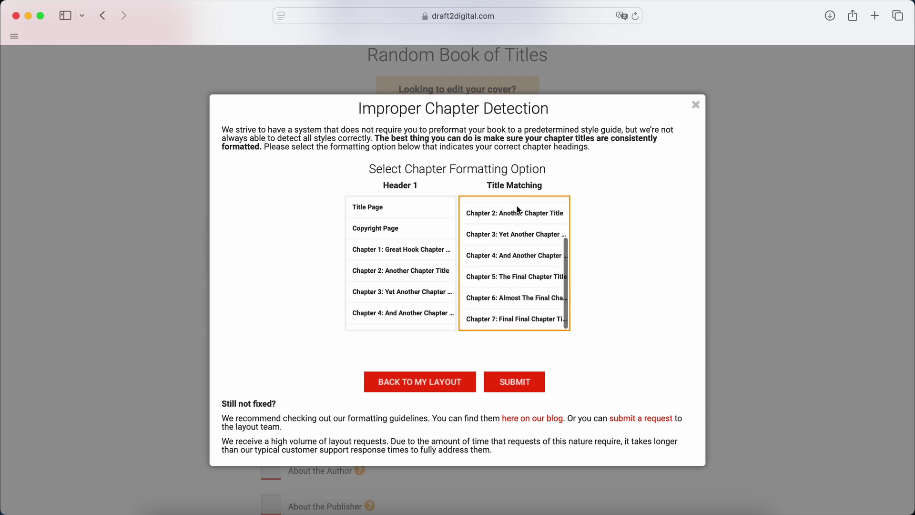
pyautogui.scroll(3, 519, 229)
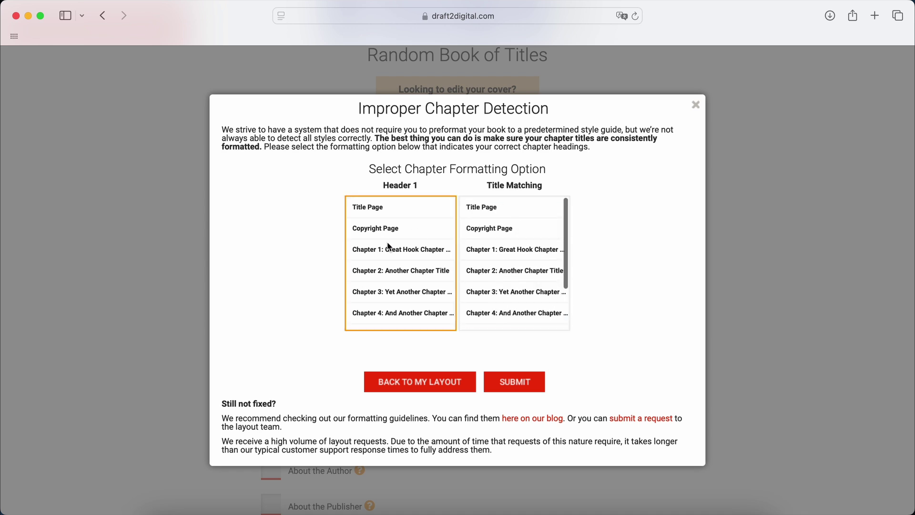
pyautogui.scroll(-5, 388, 245)
pyautogui.scroll(5, 387, 248)
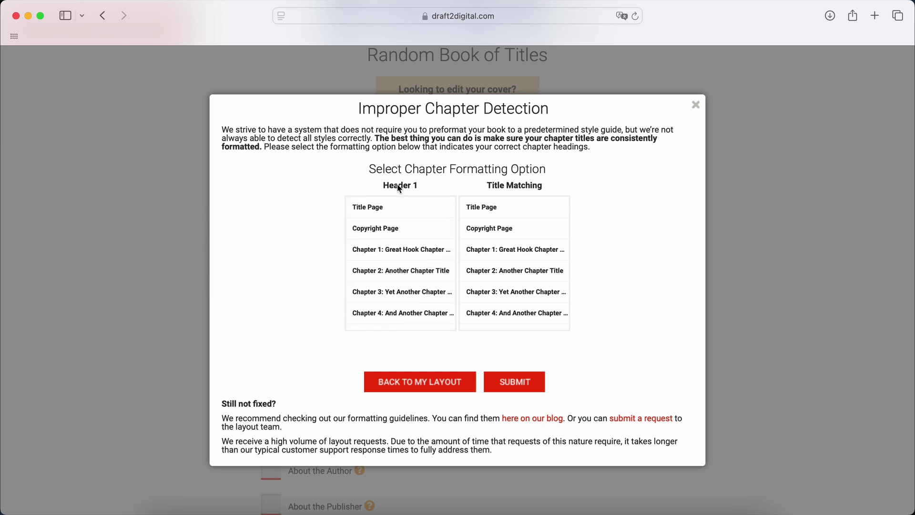
pyautogui.scroll(-5, 402, 282)
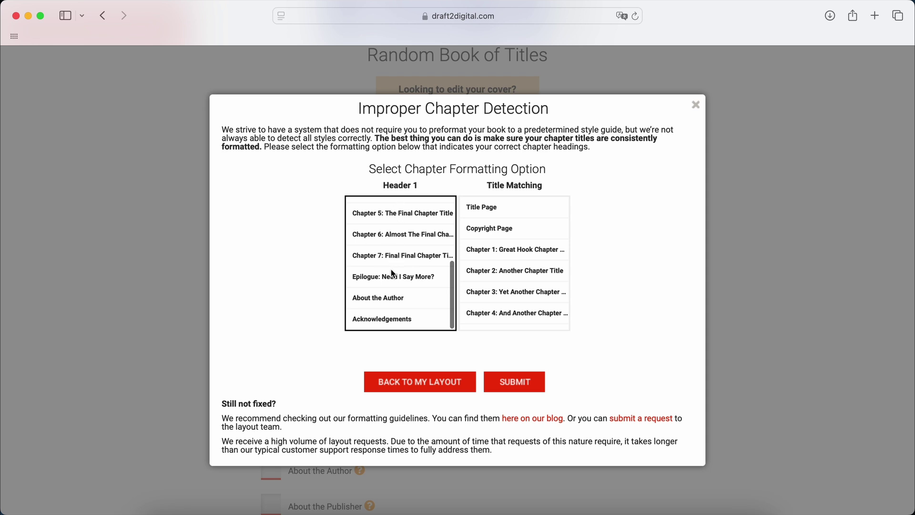
pyautogui.click(516, 381)
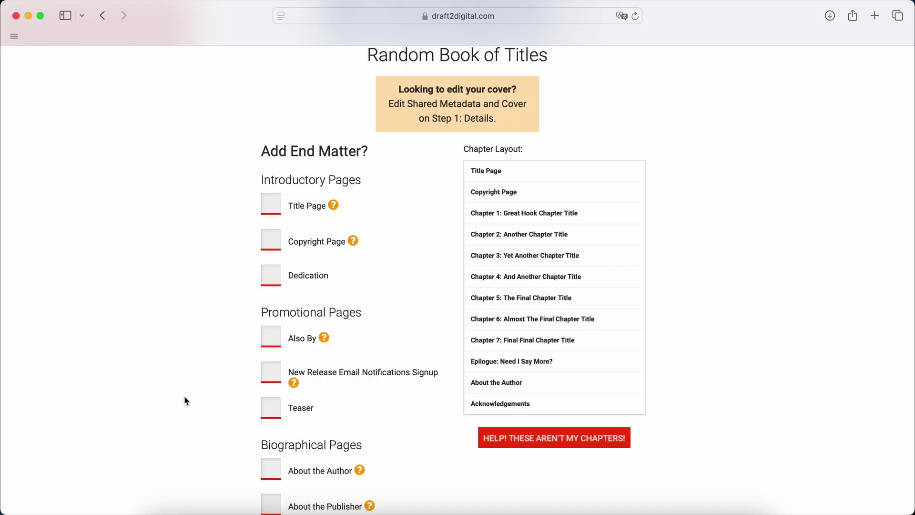
pyautogui.scroll(1, 496, 209)
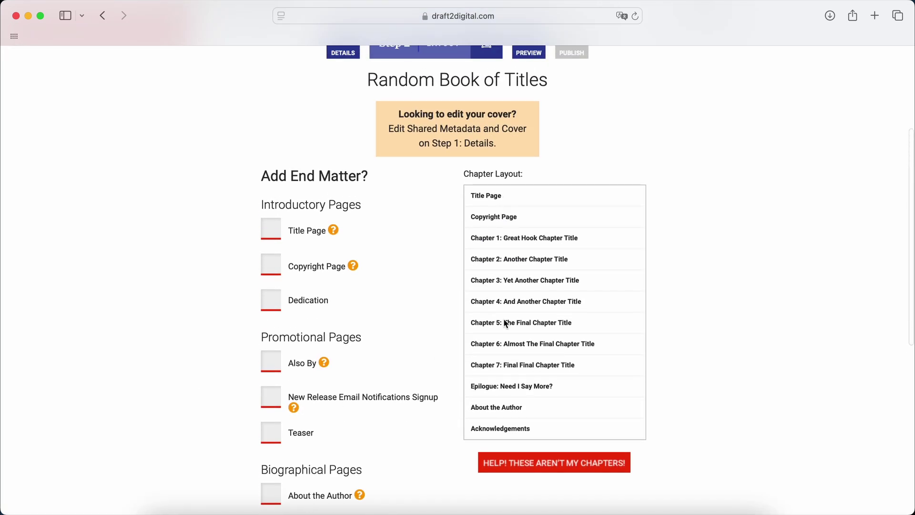
pyautogui.scroll(-5, 552, 363)
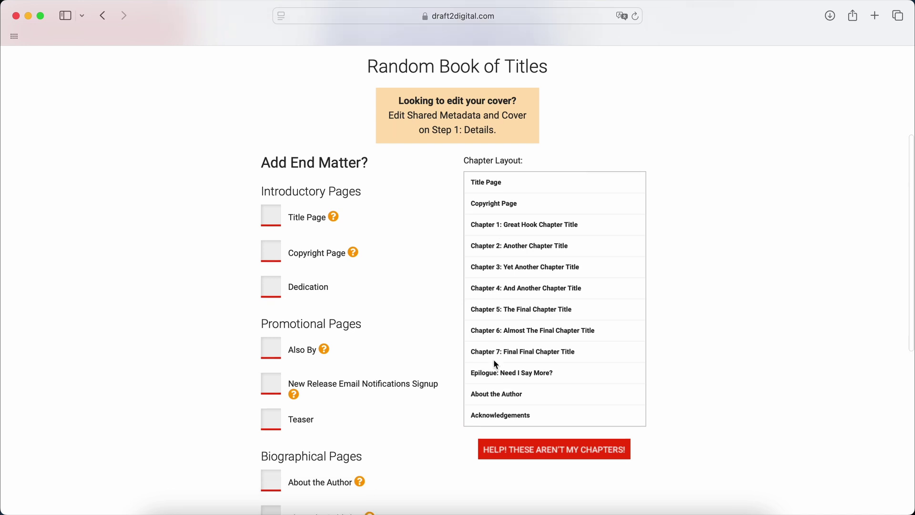
# Save the layout and page the preview between Title Page, Copyright Page and Table of Contents
pyautogui.click(608, 362)
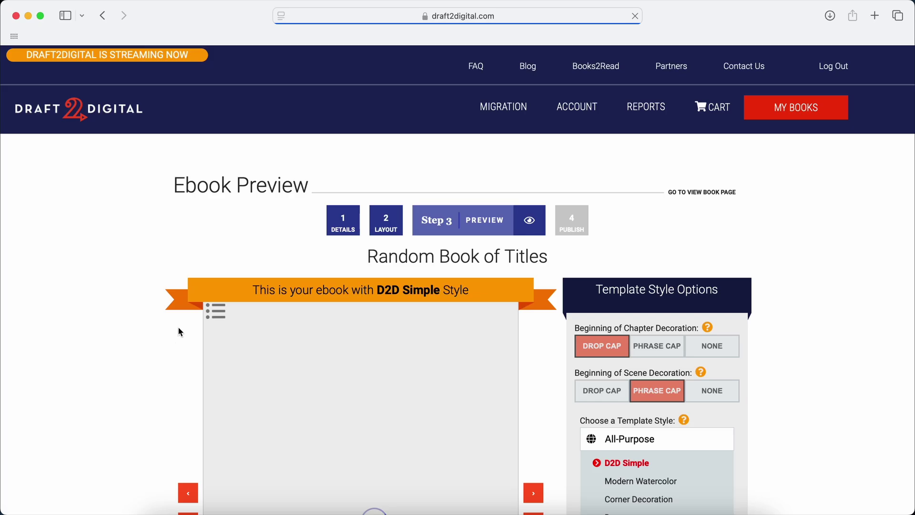
pyautogui.scroll(-5, 181, 331)
pyautogui.scroll(-3, 388, 250)
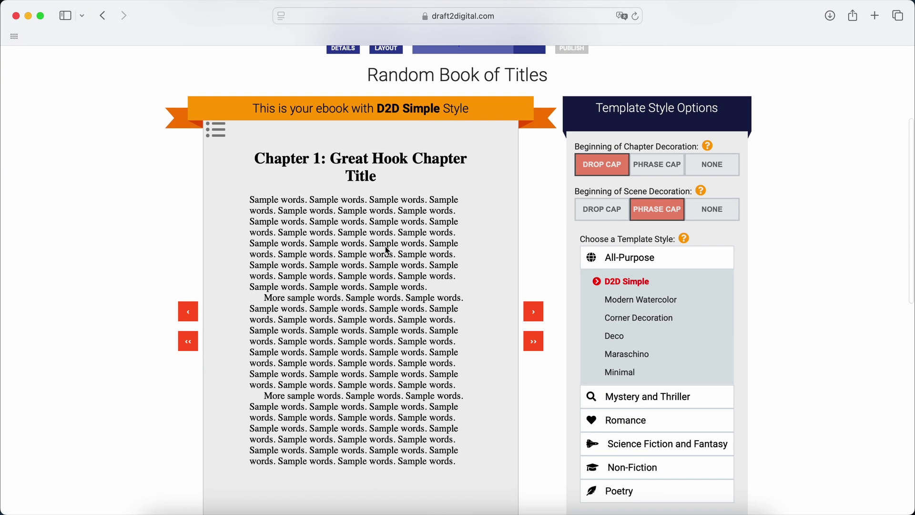
pyautogui.click(189, 312)
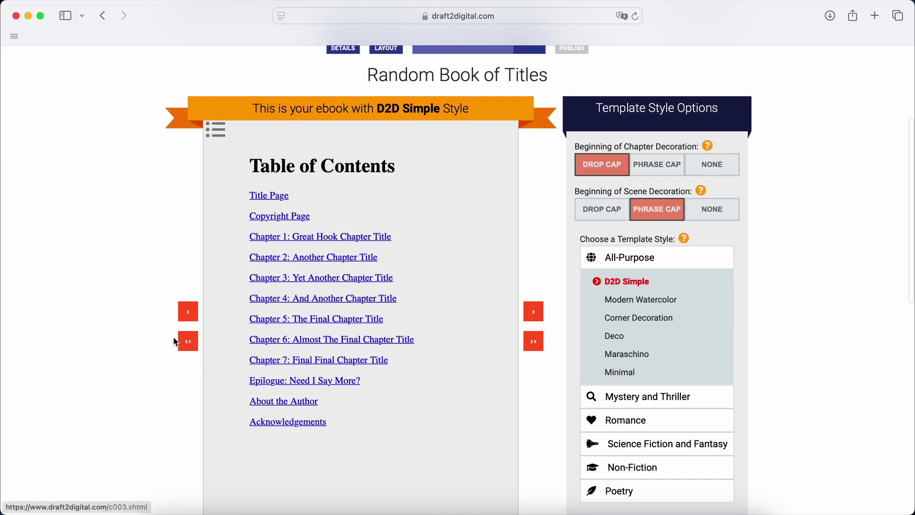
pyautogui.click(186, 316)
pyautogui.click(186, 316)
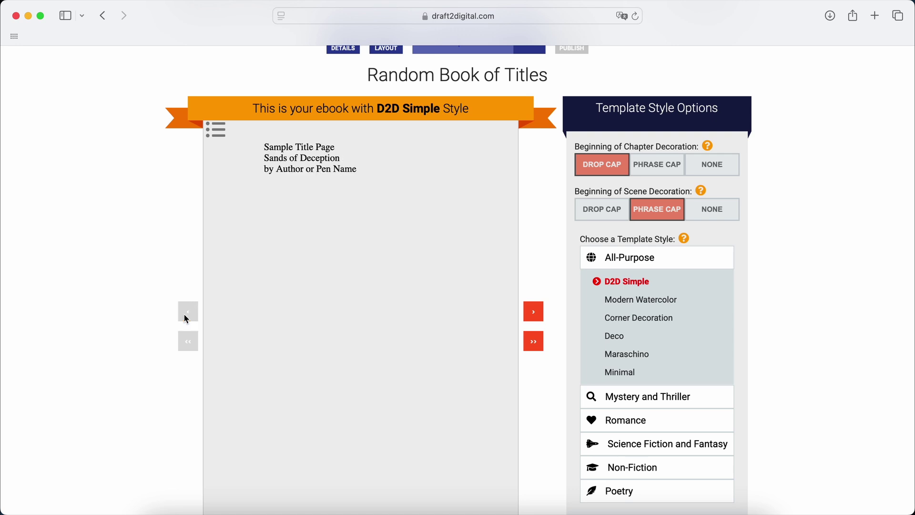
pyautogui.click(539, 316)
pyautogui.click(539, 316)
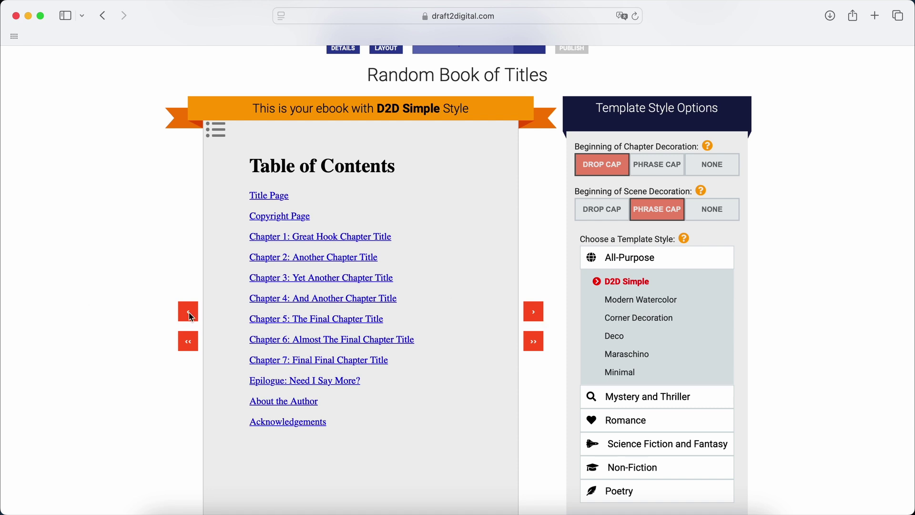
pyautogui.click(190, 314)
pyautogui.click(190, 313)
pyautogui.click(537, 316)
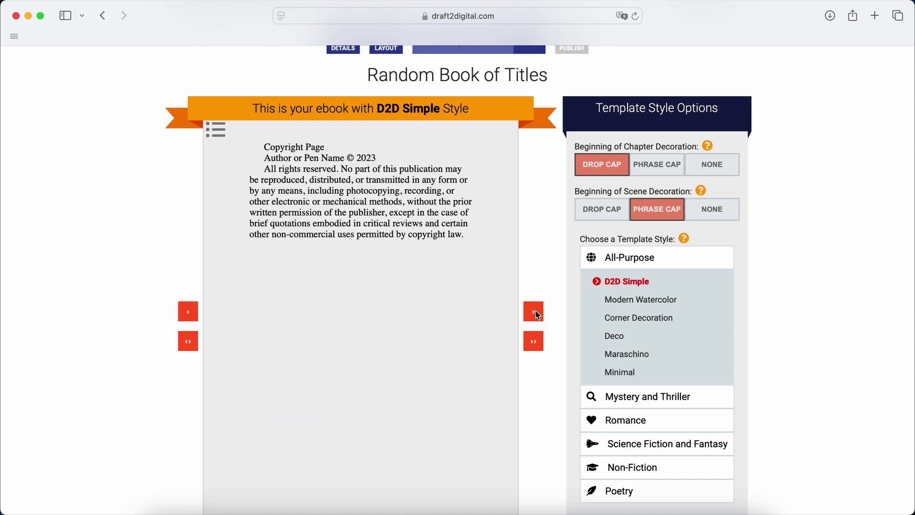
pyautogui.click(537, 317)
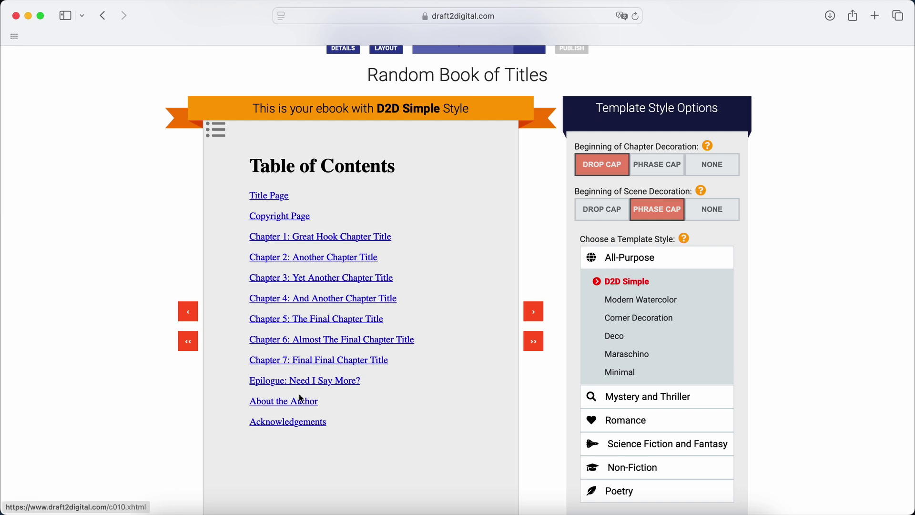
# Jump to Acknowledgements, step back to the Epilogue, then view Chapter 3 from the contents
pyautogui.click(297, 423)
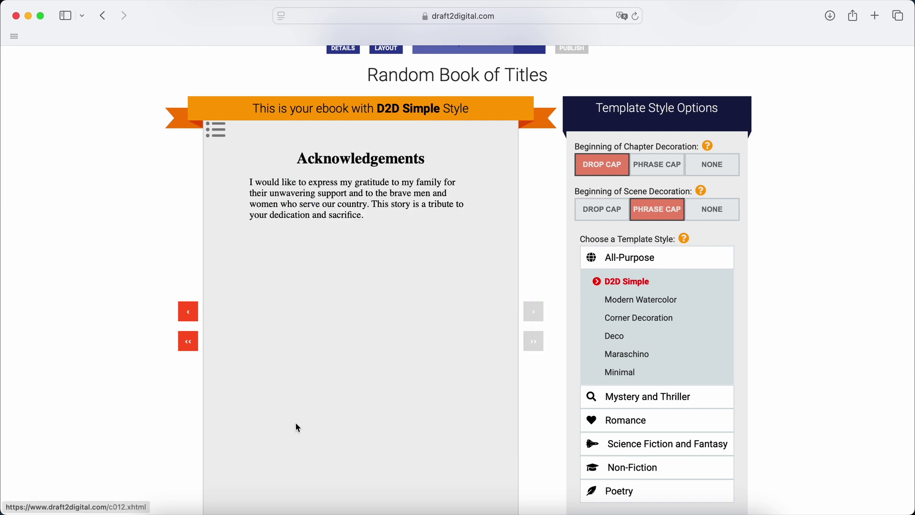
pyautogui.click(188, 312)
pyautogui.click(189, 350)
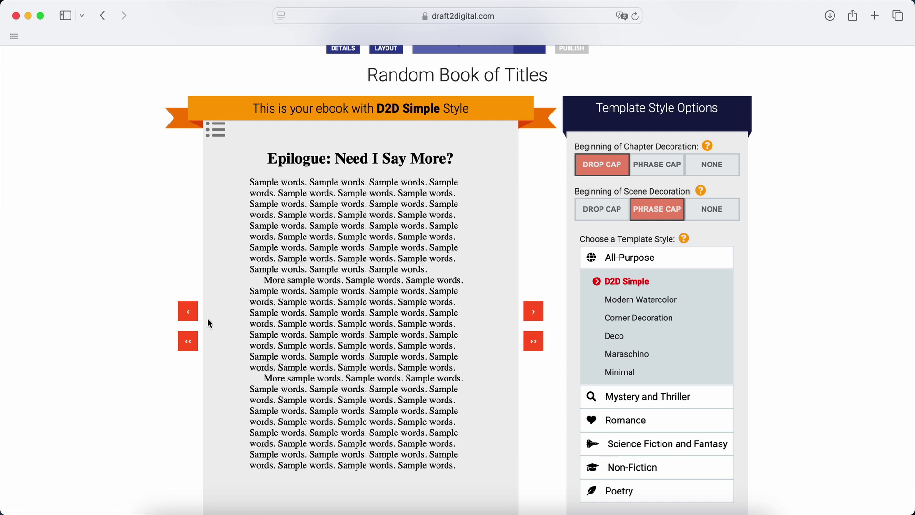
pyautogui.click(189, 340)
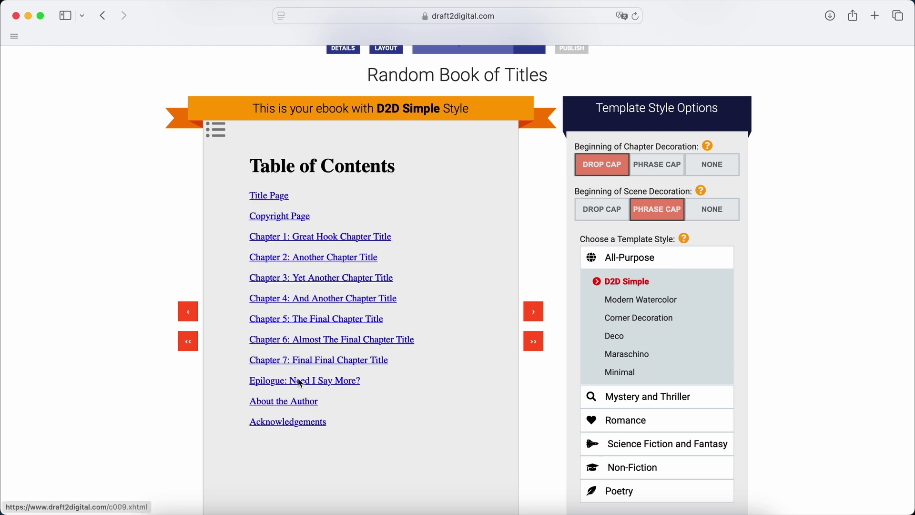
pyautogui.click(311, 281)
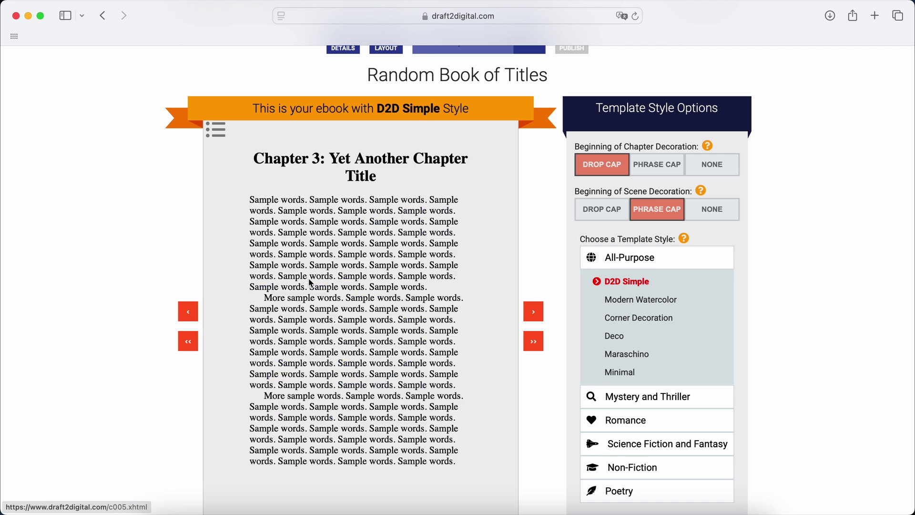
pyautogui.click(187, 343)
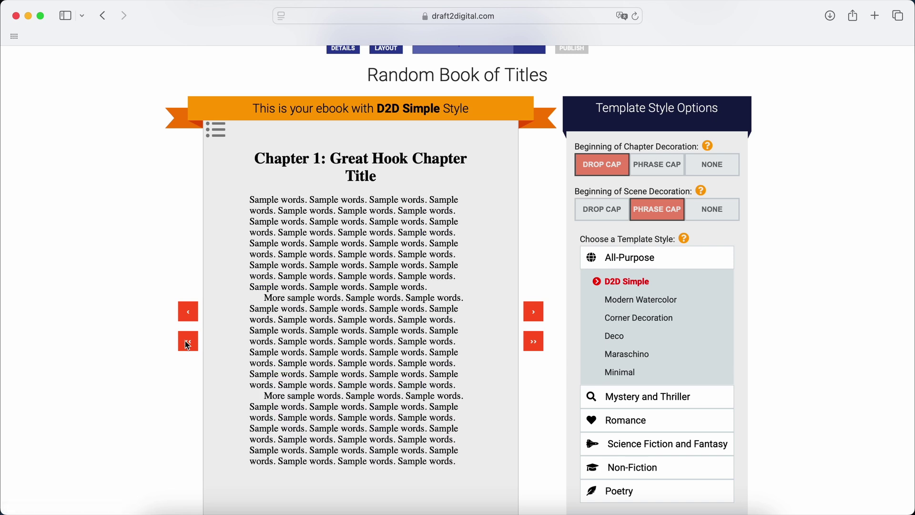
# Download the EPUB and PDF previews of the book
pyautogui.scroll(-3, 175, 381)
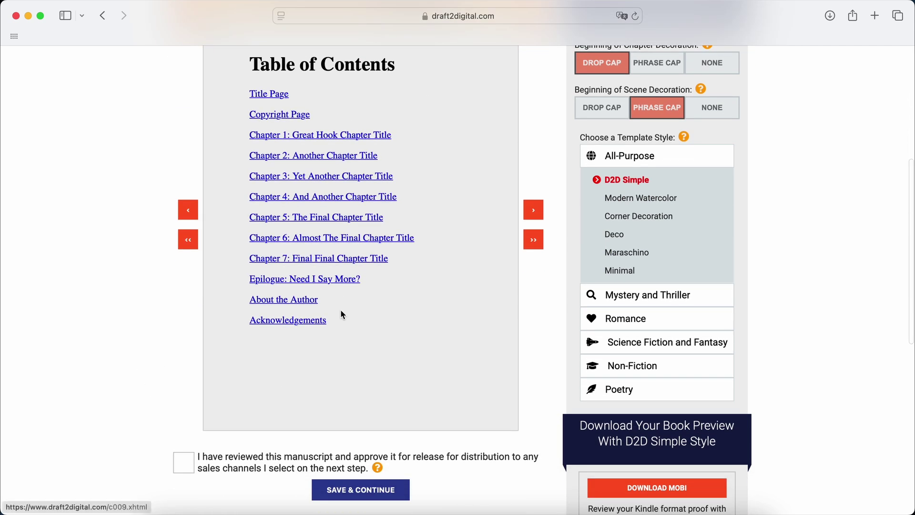
pyautogui.scroll(-3, 341, 313)
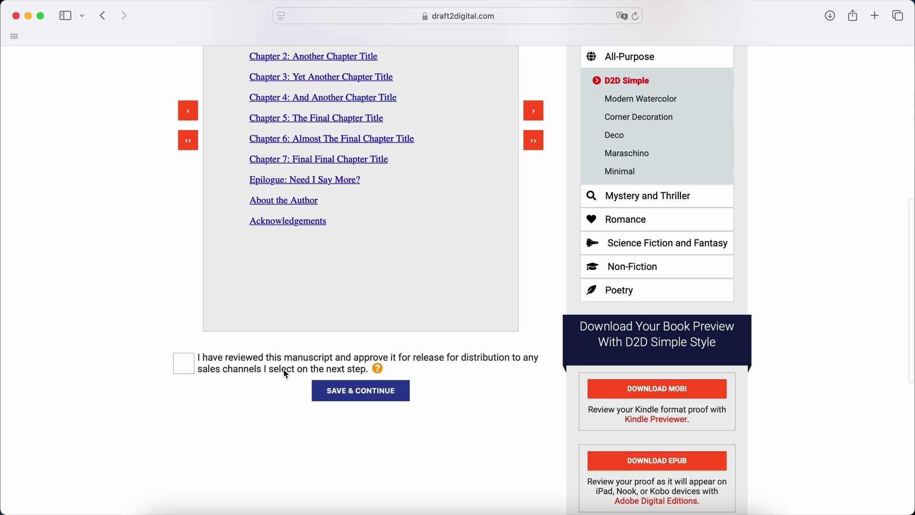
pyautogui.scroll(-4, 485, 372)
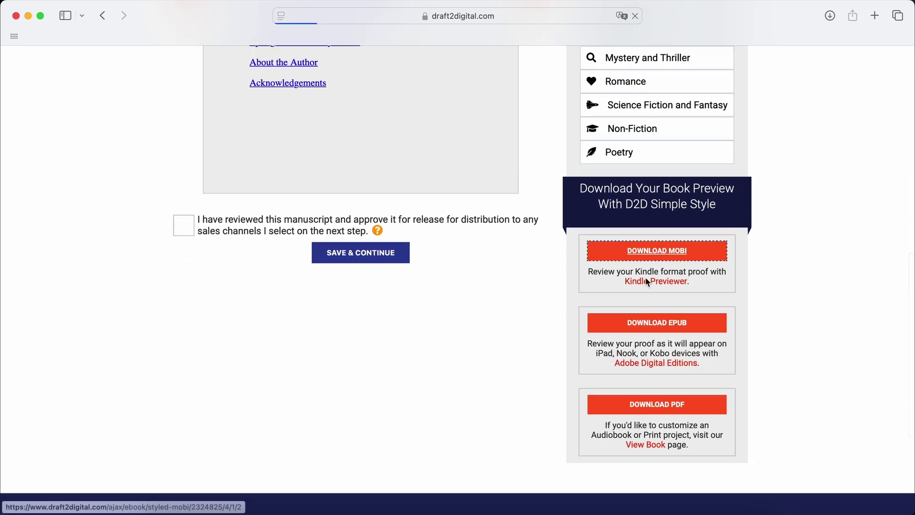
pyautogui.click(651, 324)
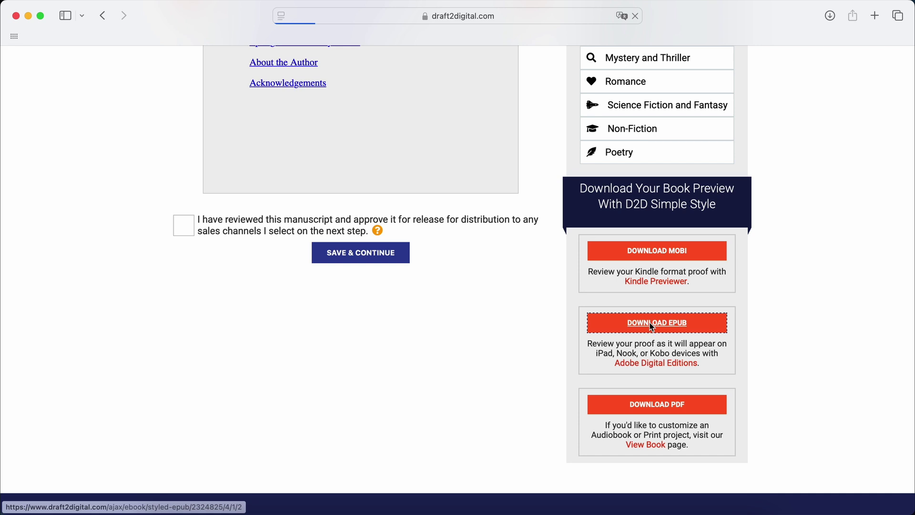
pyautogui.click(656, 406)
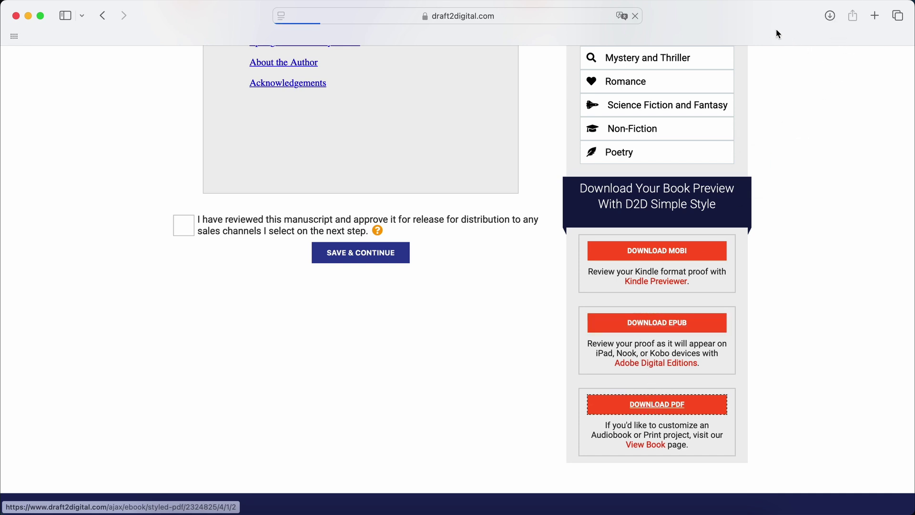
# Open the downloaded PDF from Safari's Downloads list
pyautogui.click(839, 19)
pyautogui.click(767, 71)
pyautogui.rightClick(768, 71)
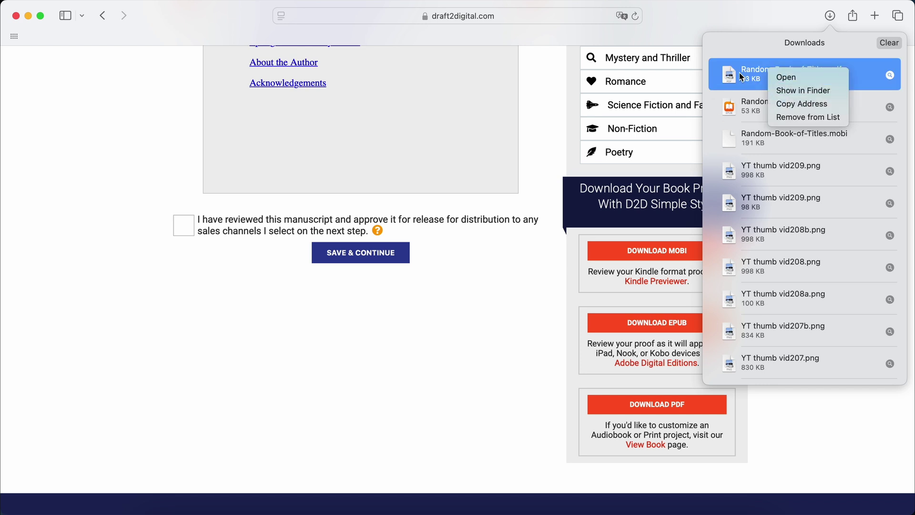
pyautogui.click(743, 79)
pyautogui.rightClick(775, 79)
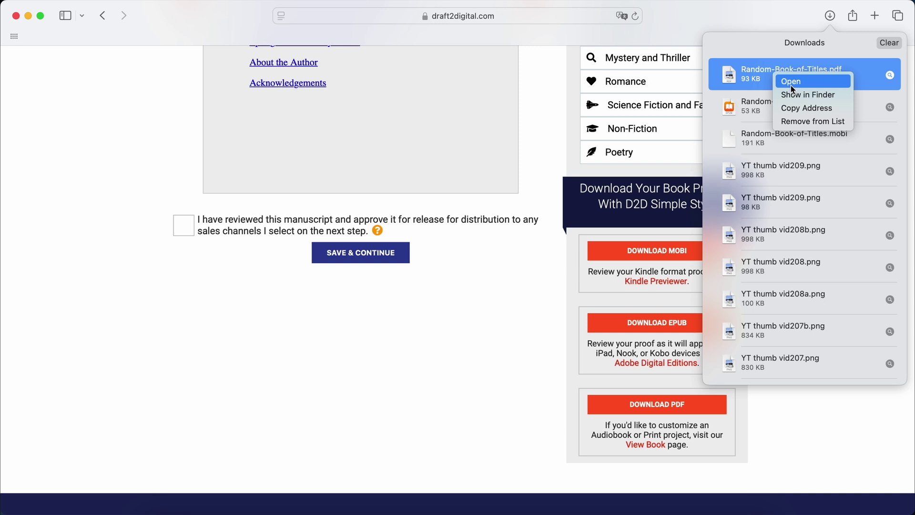
pyautogui.click(792, 82)
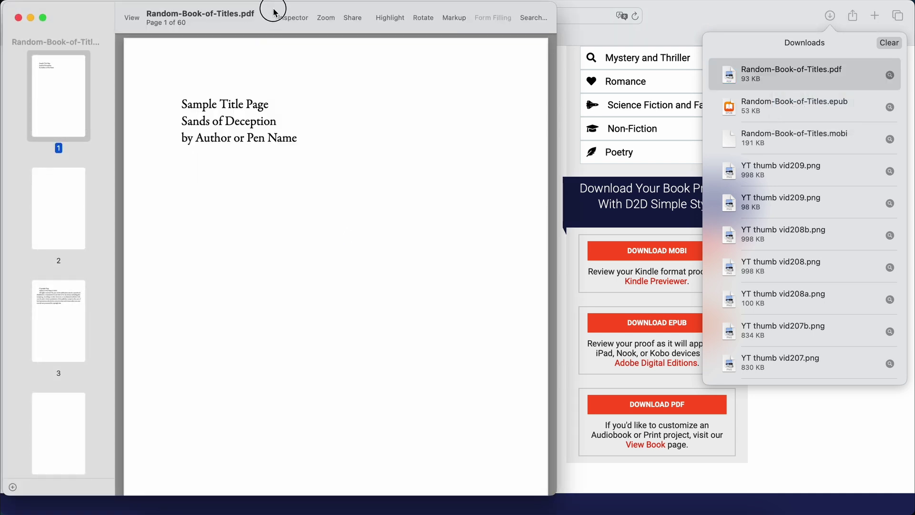
# Enlarge the Preview window and scroll through the 60-page PDF, returning to page 1
pyautogui.doubleClick(552, 490)
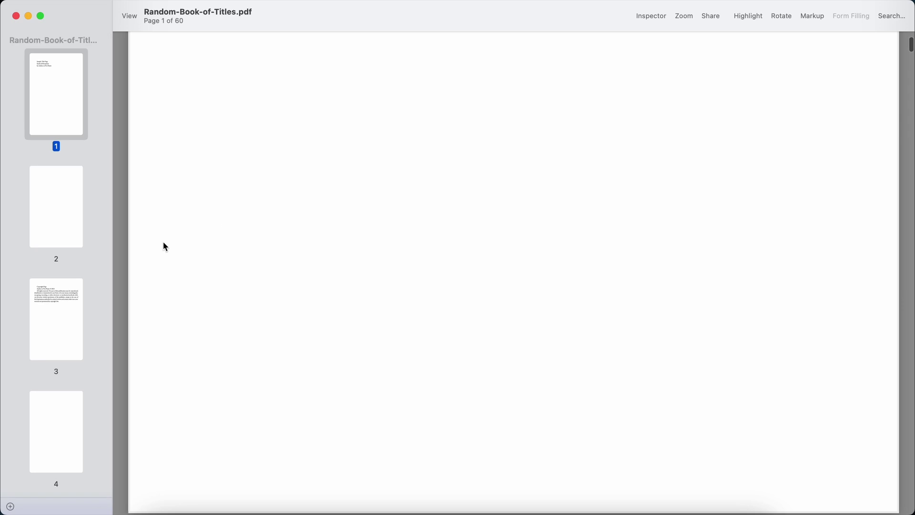
pyautogui.scroll(-5, 163, 245)
pyautogui.scroll(-3, 323, 243)
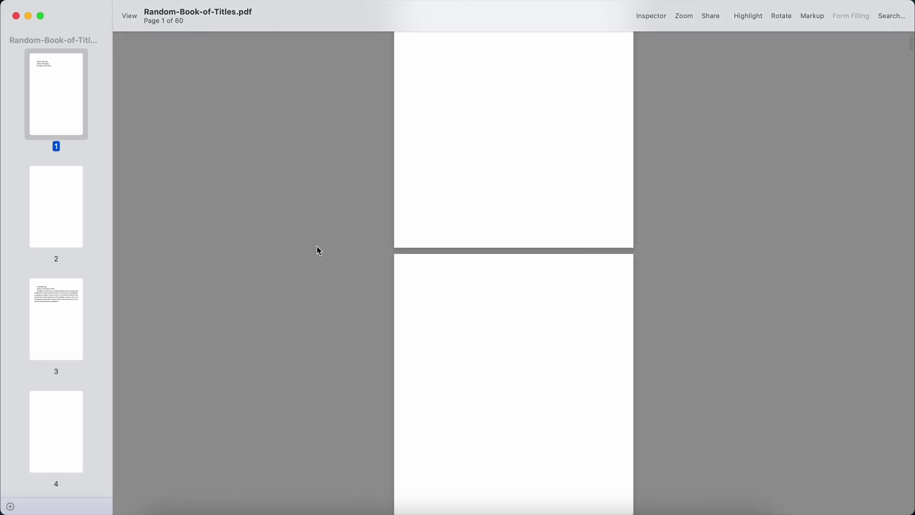
pyautogui.scroll(-5, 319, 250)
pyautogui.scroll(10, 317, 252)
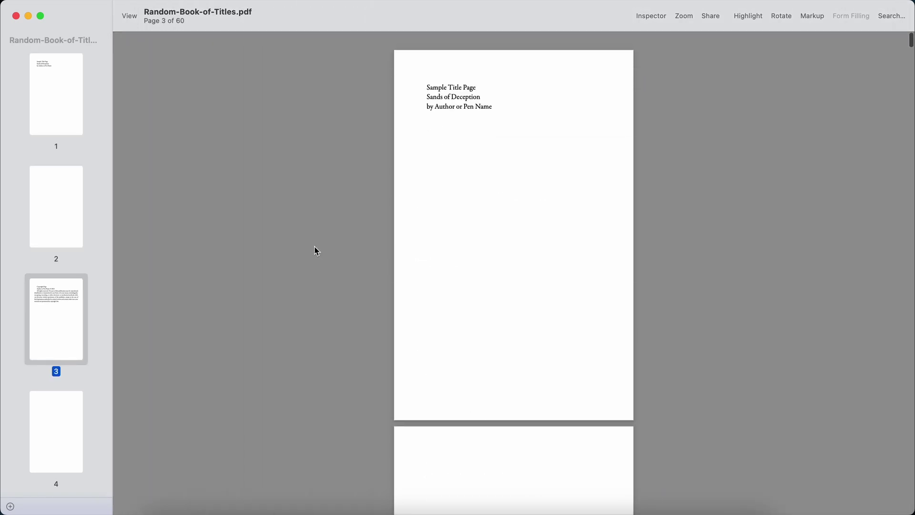
pyautogui.scroll(-5, 347, 279)
pyautogui.scroll(-20, 347, 277)
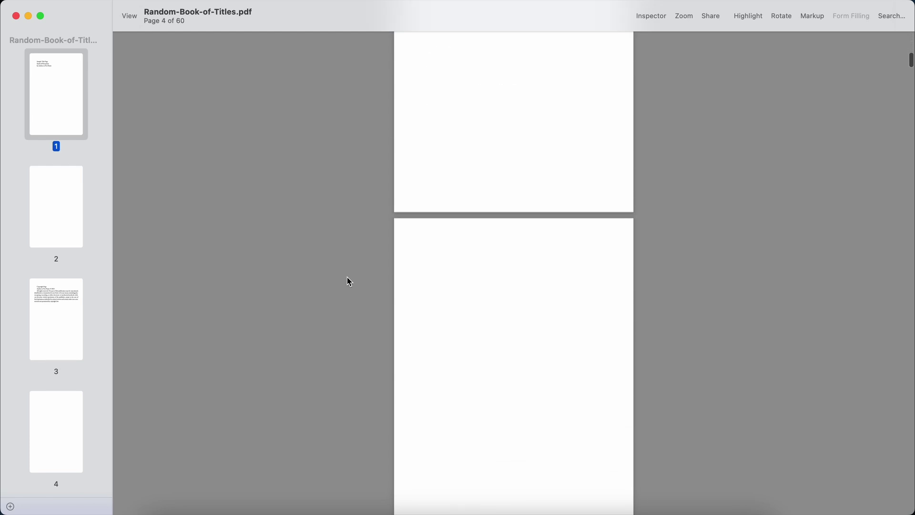
pyautogui.scroll(2, 347, 276)
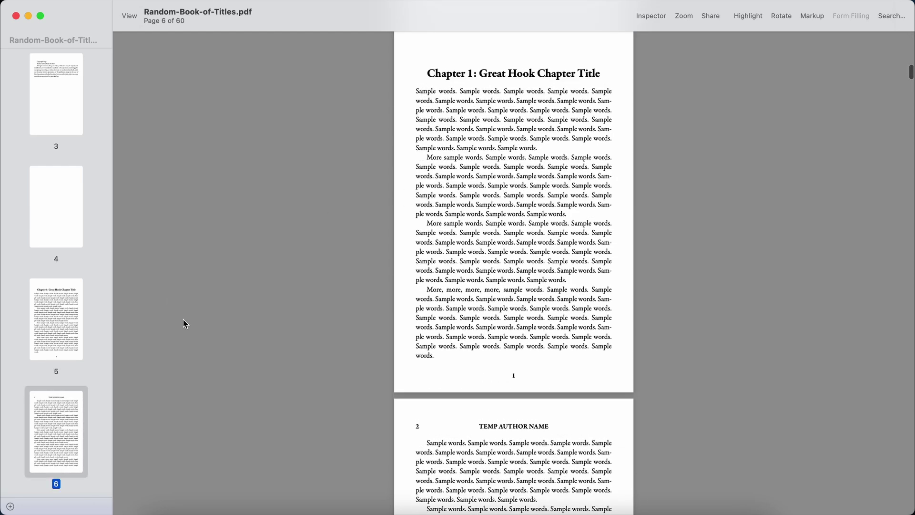
pyautogui.scroll(-15, 184, 321)
pyautogui.scroll(-20, 183, 319)
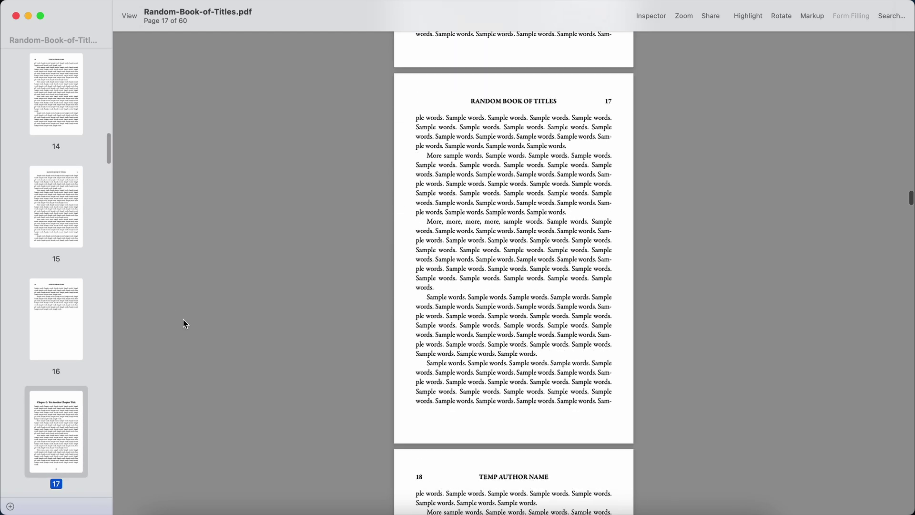
pyautogui.scroll(-20, 183, 319)
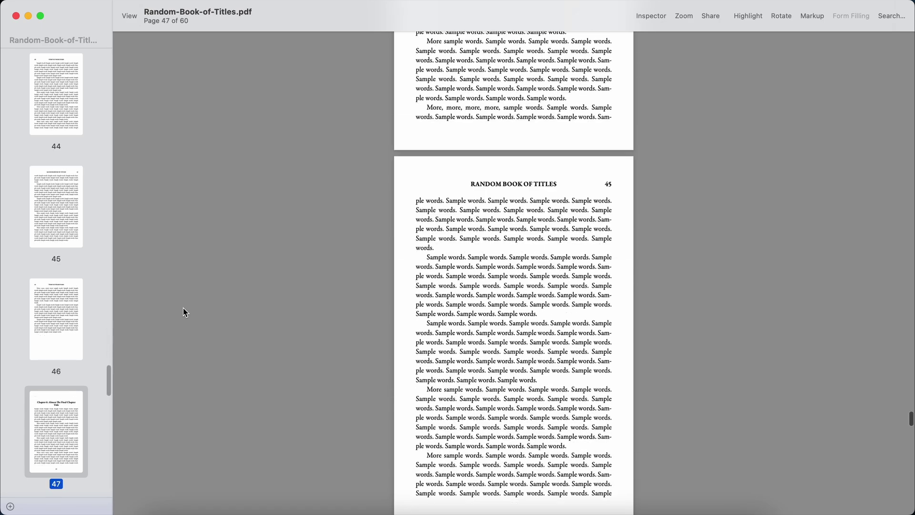
pyautogui.scroll(-10, 180, 278)
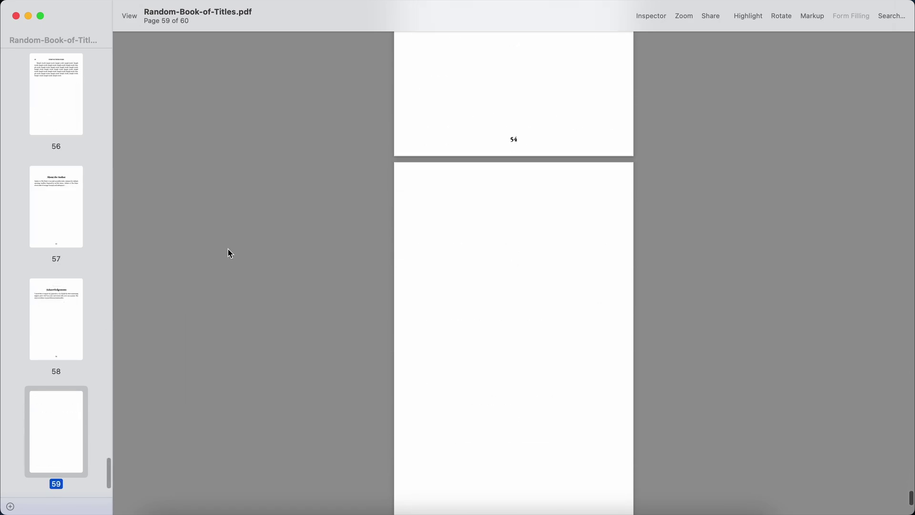
pyautogui.scroll(20, 228, 249)
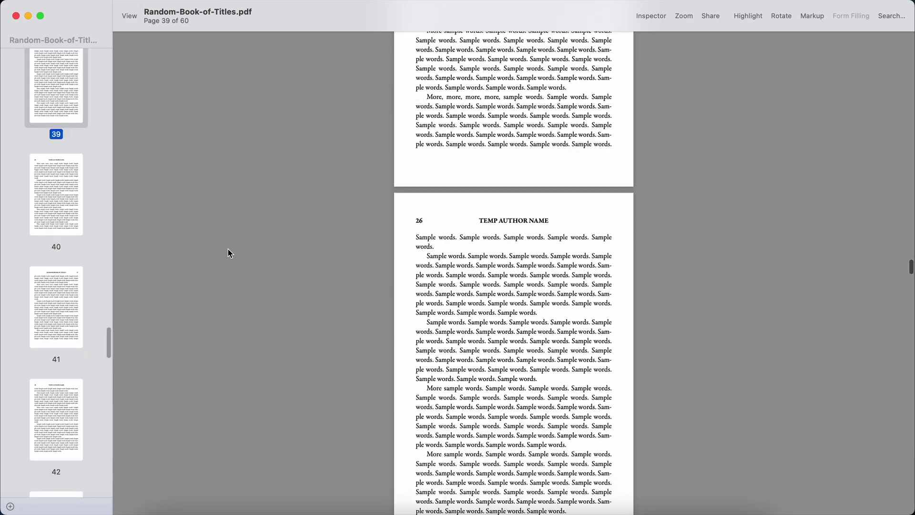
pyautogui.scroll(20, 241, 233)
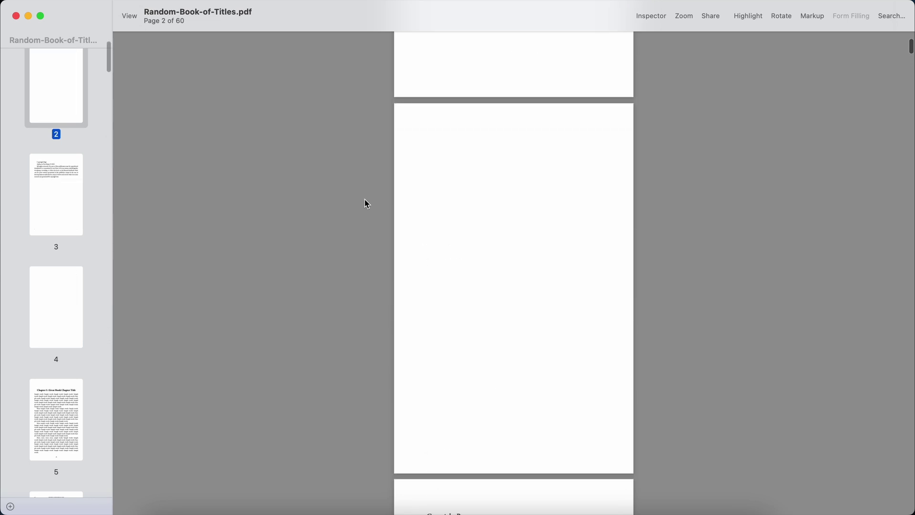
pyautogui.scroll(5, 365, 200)
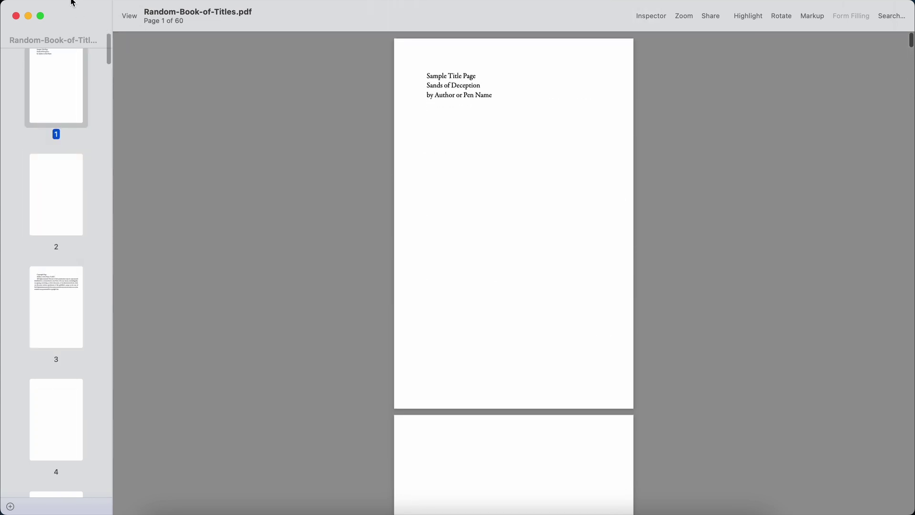
# Close the PDF and open the downloaded EPUB in Apple Books
pyautogui.click(15, 17)
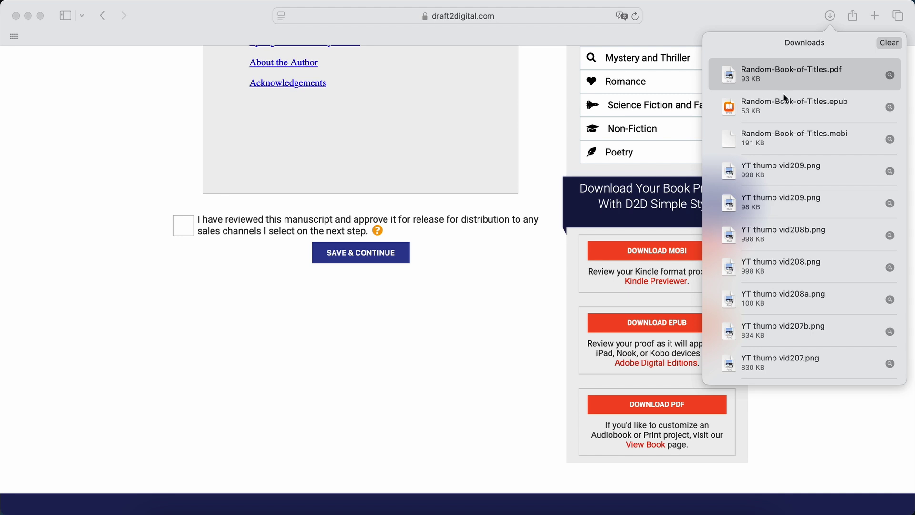
pyautogui.click(752, 116)
pyautogui.rightClick(752, 116)
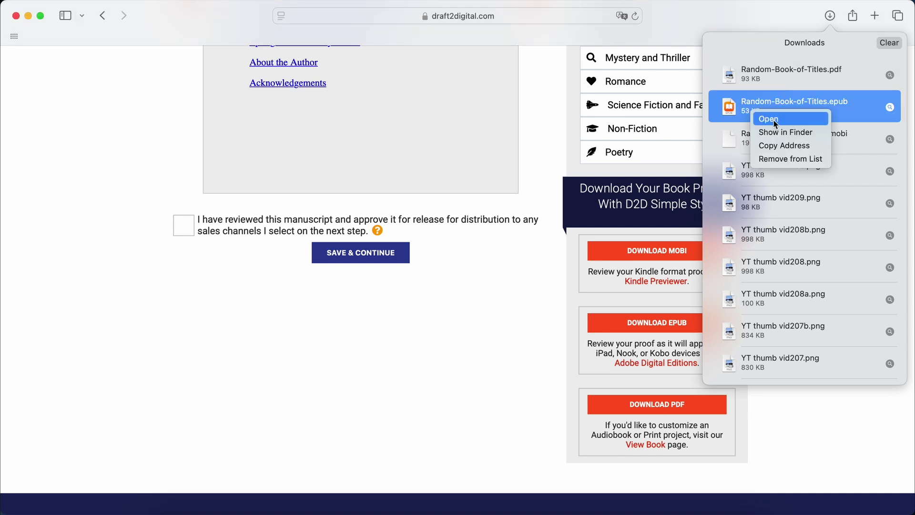
pyautogui.click(774, 119)
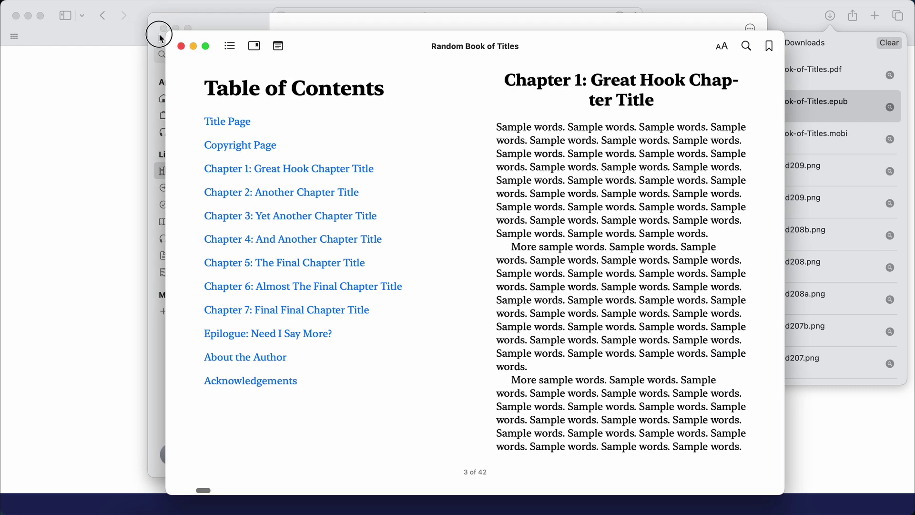
# Enlarge the Books window, page through the EPUB, jump back to the contents, and close it
pyautogui.moveTo(159, 30); pyautogui.dragTo(0, 0)
pyautogui.doubleClick(787, 479)
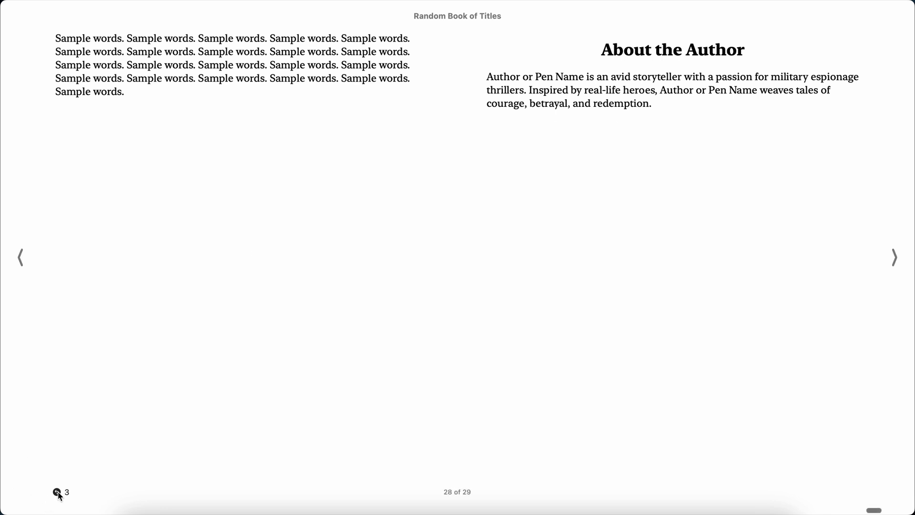
pyautogui.click(57, 492)
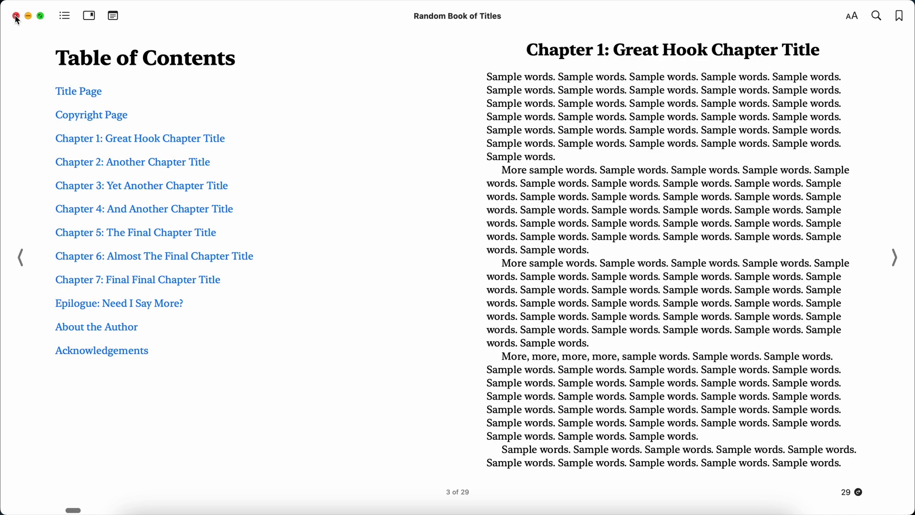
pyautogui.click(16, 15)
pyautogui.click(102, 245)
# Open Random Book of Titles' View Book page and bring up its Print Book options
pyautogui.scroll(10, 367, 271)
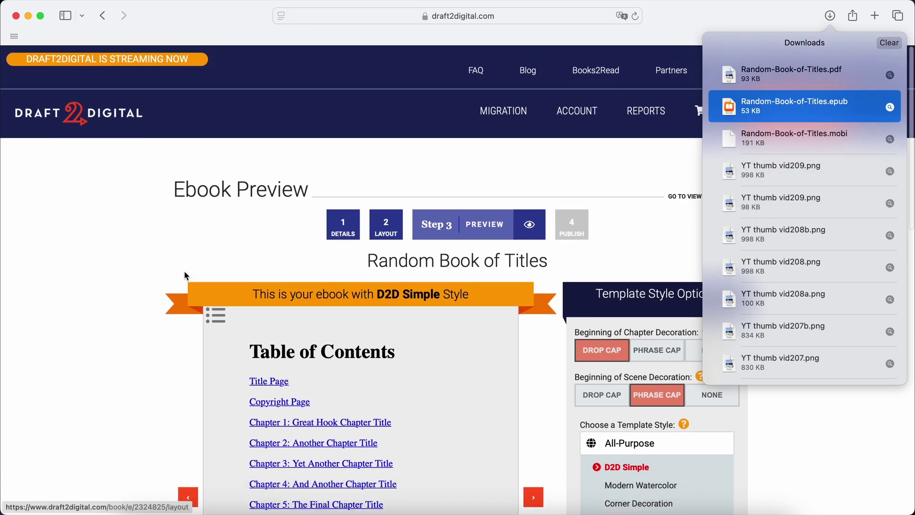
pyautogui.scroll(-7, 119, 331)
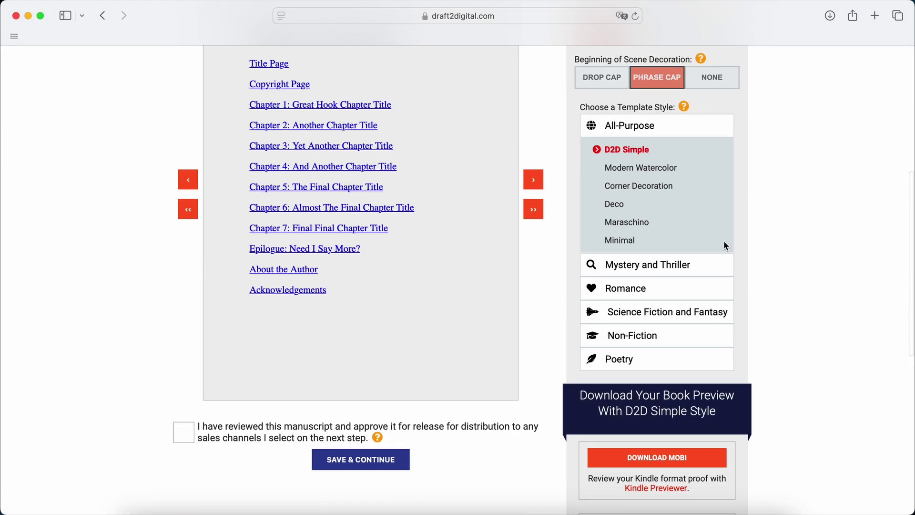
pyautogui.scroll(-5, 791, 284)
pyautogui.scroll(15, 509, 367)
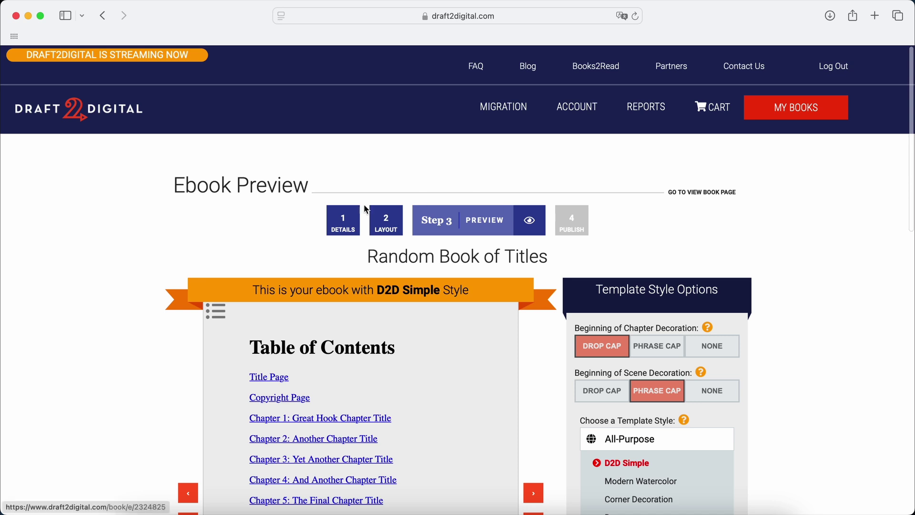
pyautogui.click(712, 194)
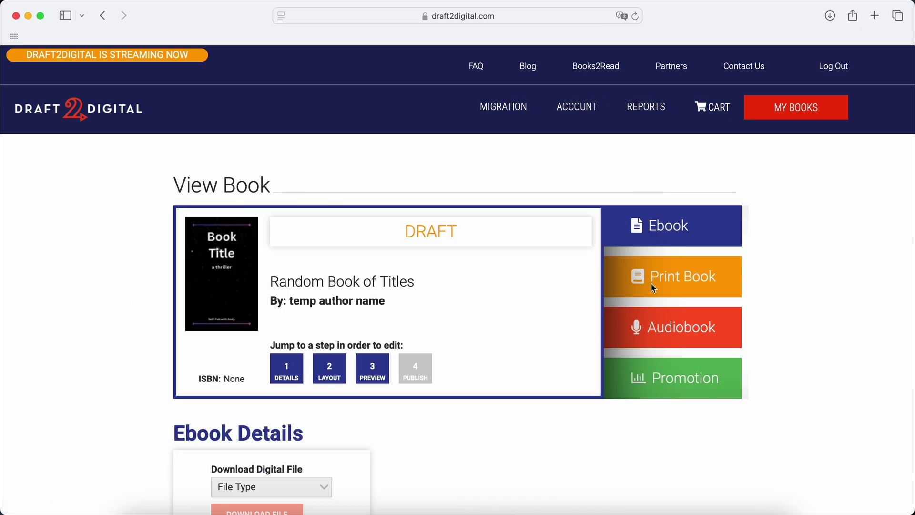
pyautogui.click(657, 286)
# Start setting up the print book edition and look over the Print Book Details page
pyautogui.click(378, 369)
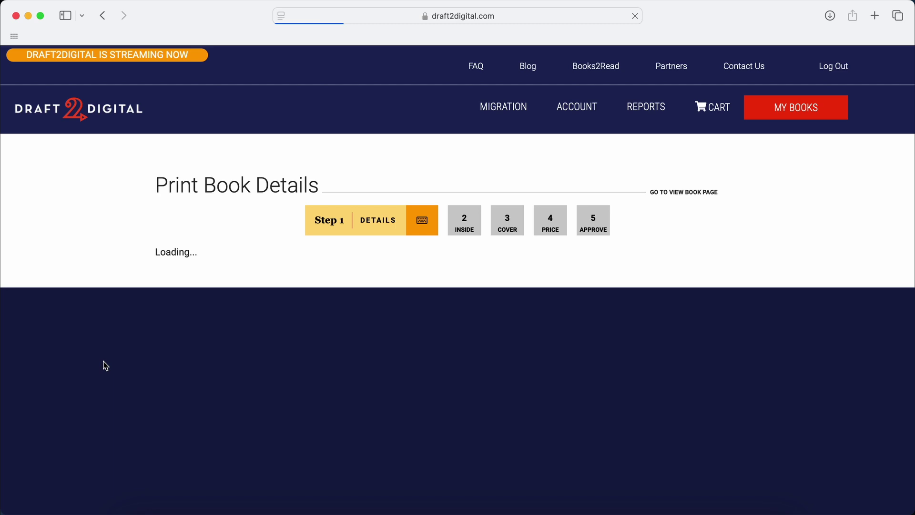
pyautogui.scroll(-5, 519, 337)
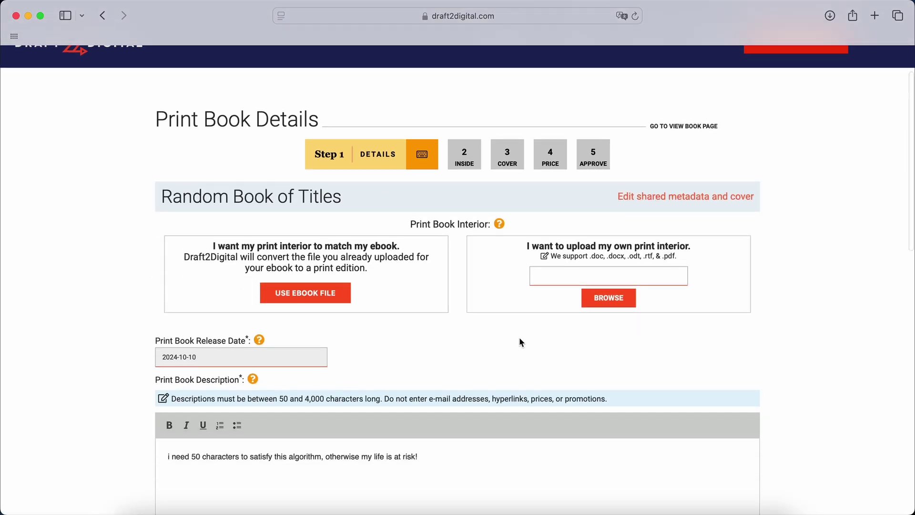
pyautogui.scroll(2, 484, 280)
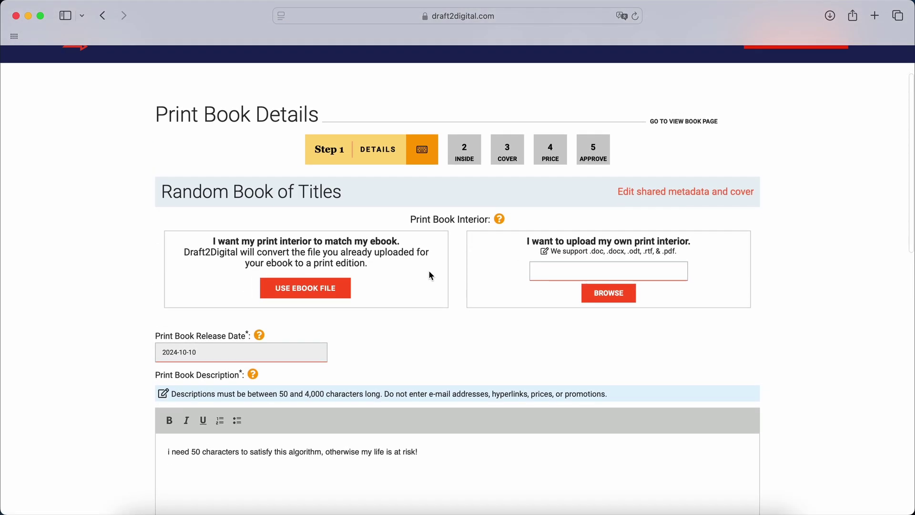
pyautogui.scroll(-1, 432, 324)
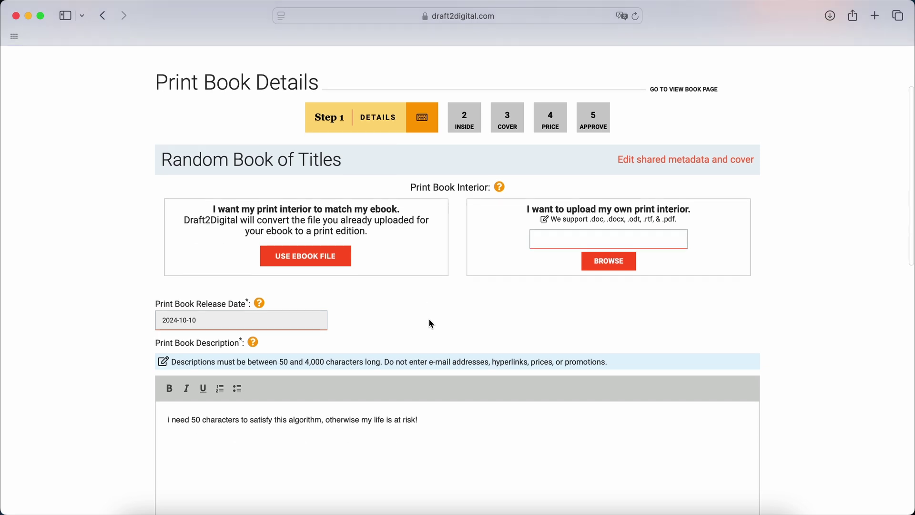
pyautogui.scroll(-1, 546, 297)
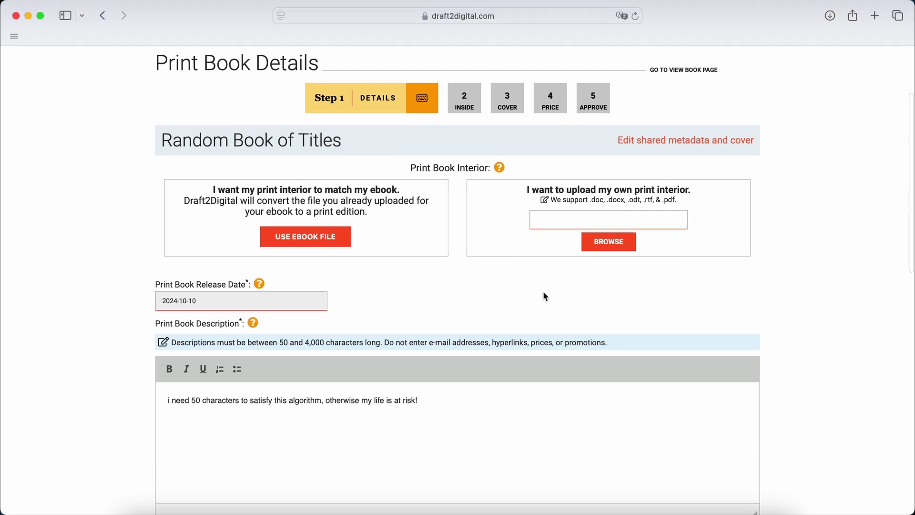
# Use the existing ebook file as the print interior, then review the prefilled details and 2024-10-10 release date
pyautogui.click(327, 239)
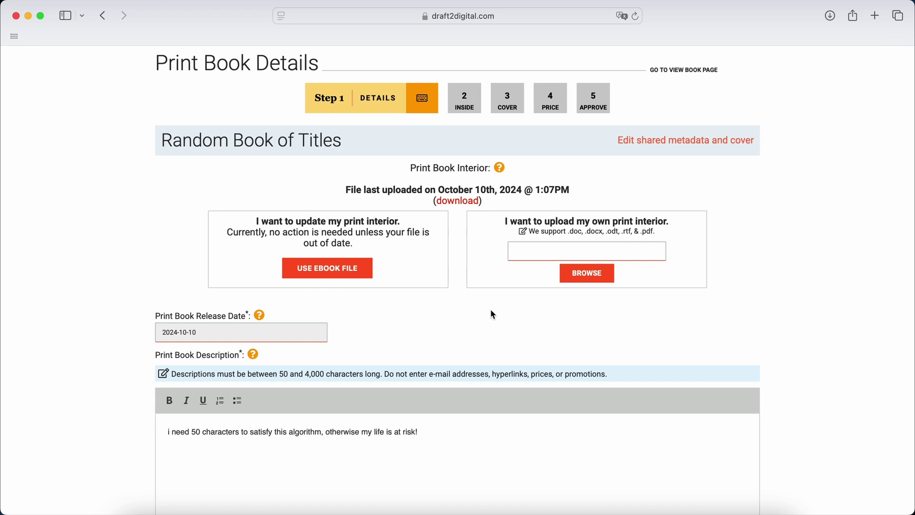
pyautogui.scroll(-10, 492, 255)
pyautogui.scroll(-3, 493, 258)
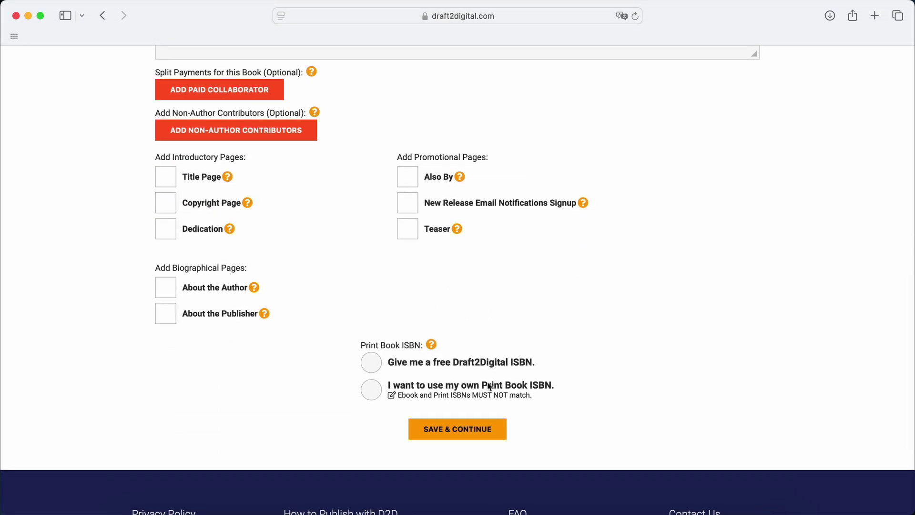
pyautogui.scroll(3, 513, 258)
pyautogui.scroll(-2, 442, 408)
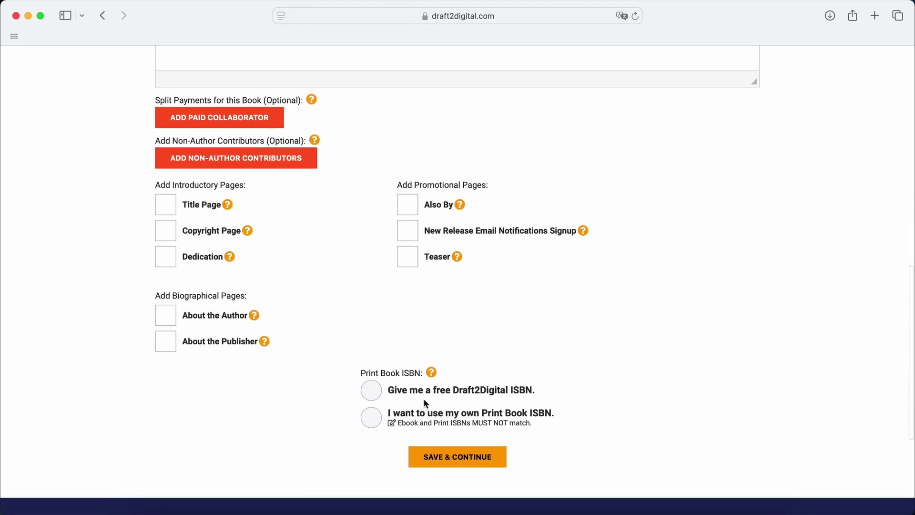
pyautogui.scroll(15, 488, 271)
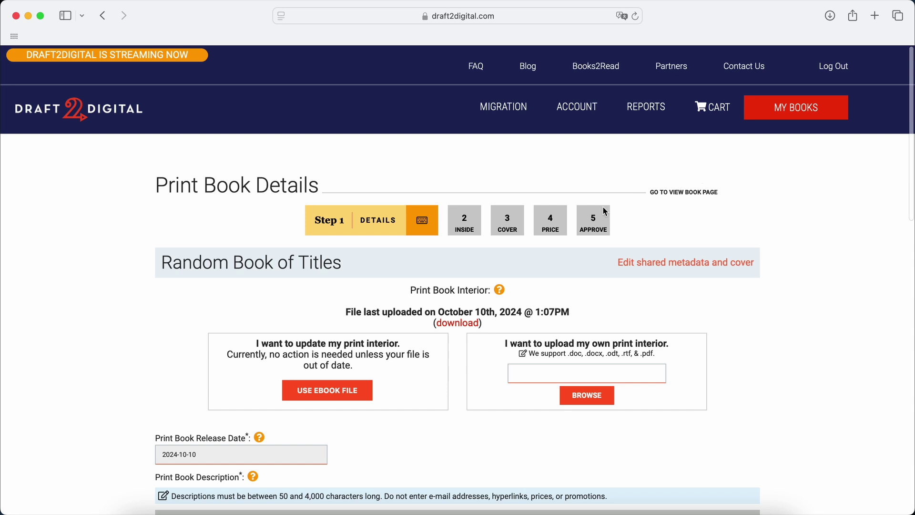
pyautogui.scroll(-3, 728, 216)
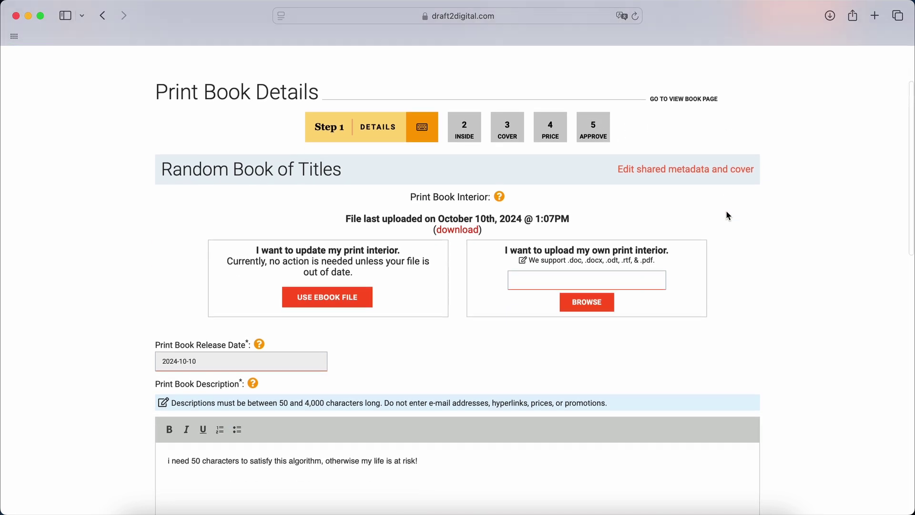
pyautogui.scroll(2, 728, 216)
pyautogui.scroll(1, 728, 216)
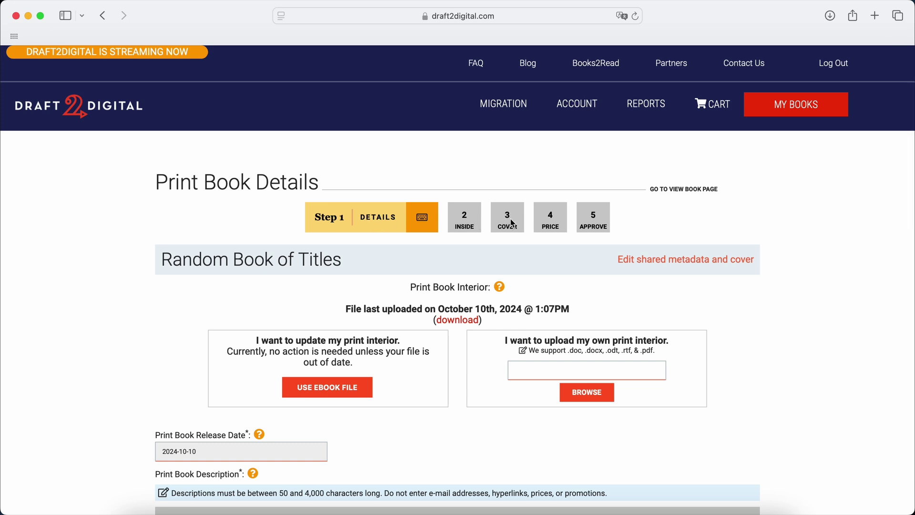
pyautogui.scroll(-5, 511, 229)
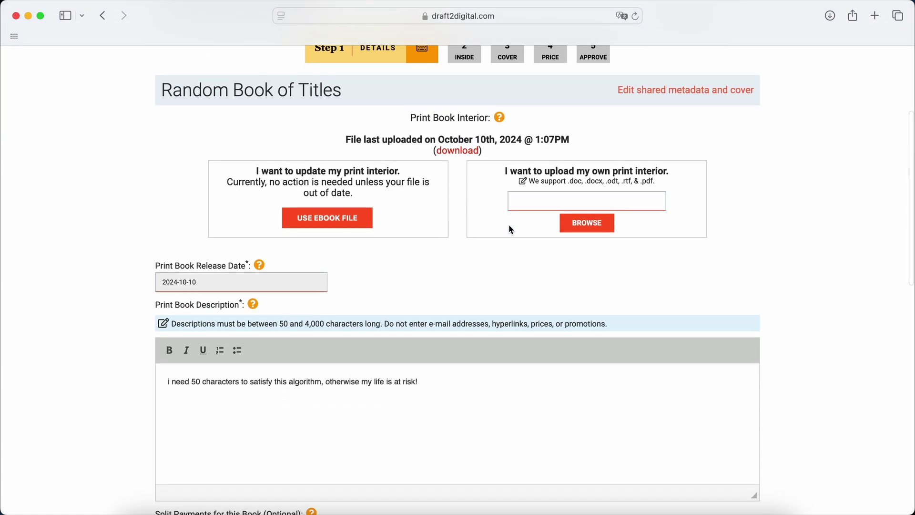
pyautogui.scroll(5, 510, 230)
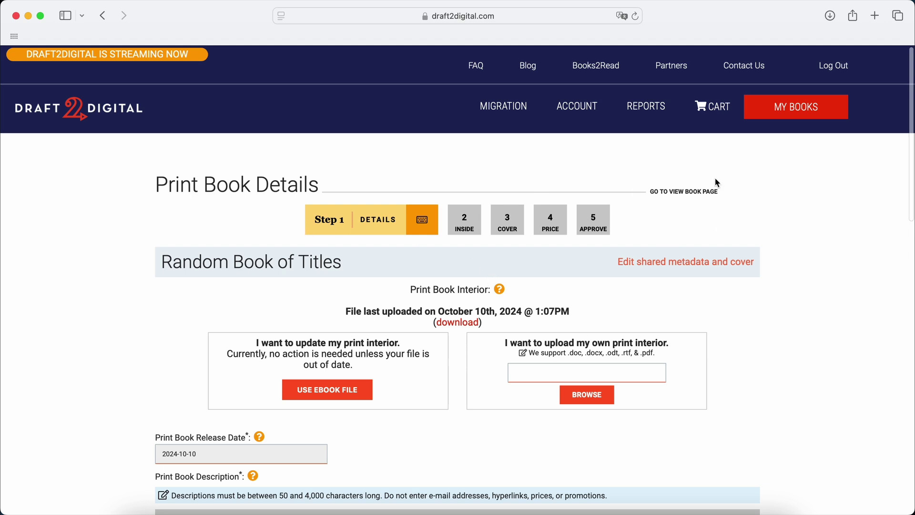
# Return to the View Book page for Random Book of Titles
pyautogui.click(704, 193)
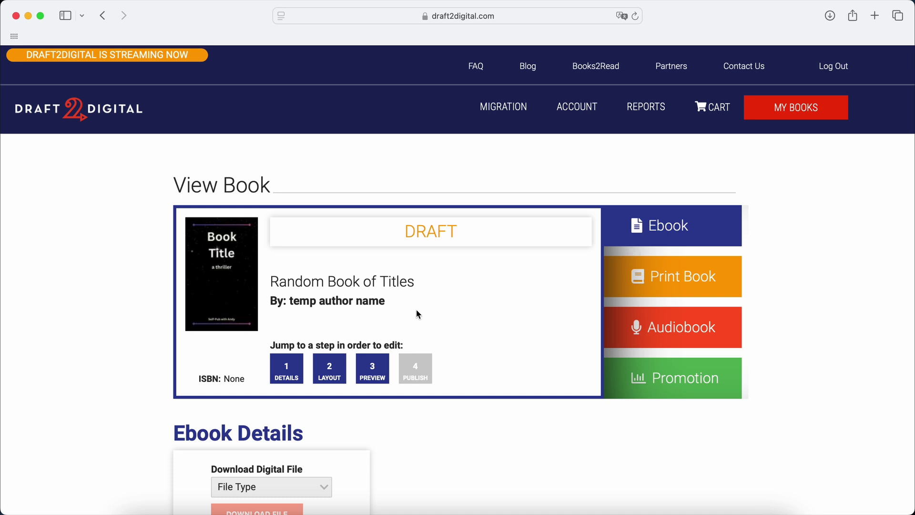
pyautogui.scroll(-3, 187, 388)
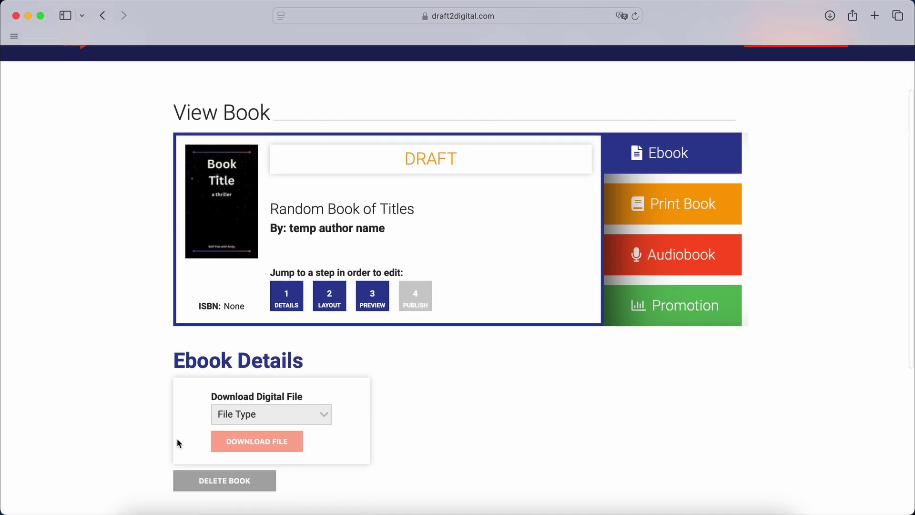
pyautogui.scroll(-3, 179, 443)
# Browse the Download Digital File formats and sizes (EPUB, Mobi, PDF) without selecting one
pyautogui.click(279, 349)
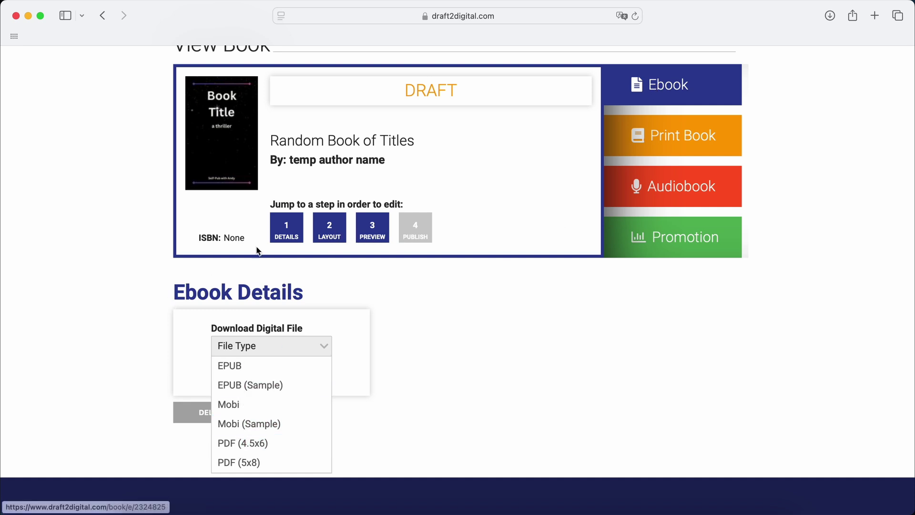
pyautogui.click(167, 357)
pyautogui.click(251, 346)
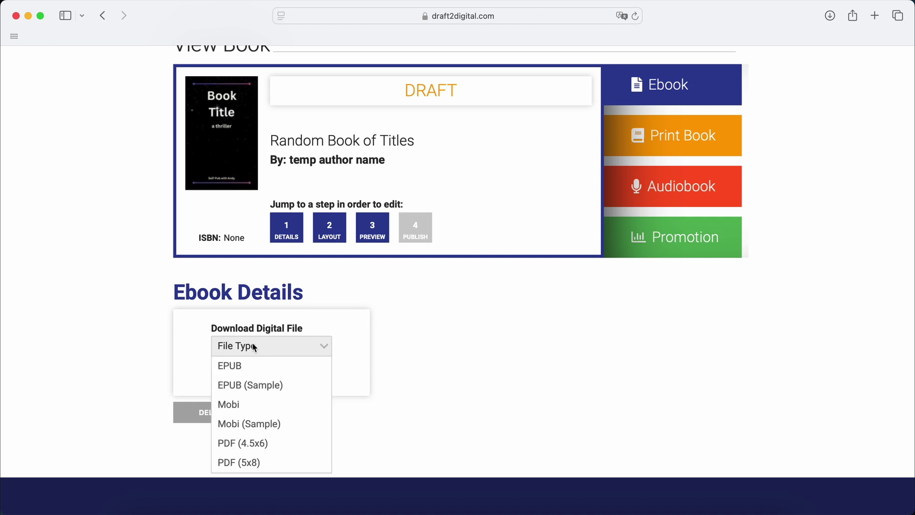
pyautogui.scroll(-3, 252, 396)
pyautogui.scroll(-5, 246, 452)
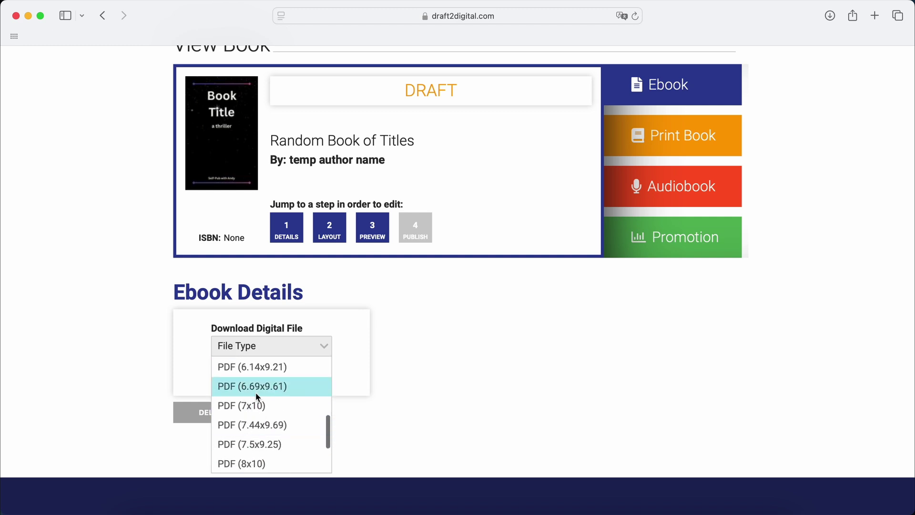
pyautogui.scroll(6, 255, 419)
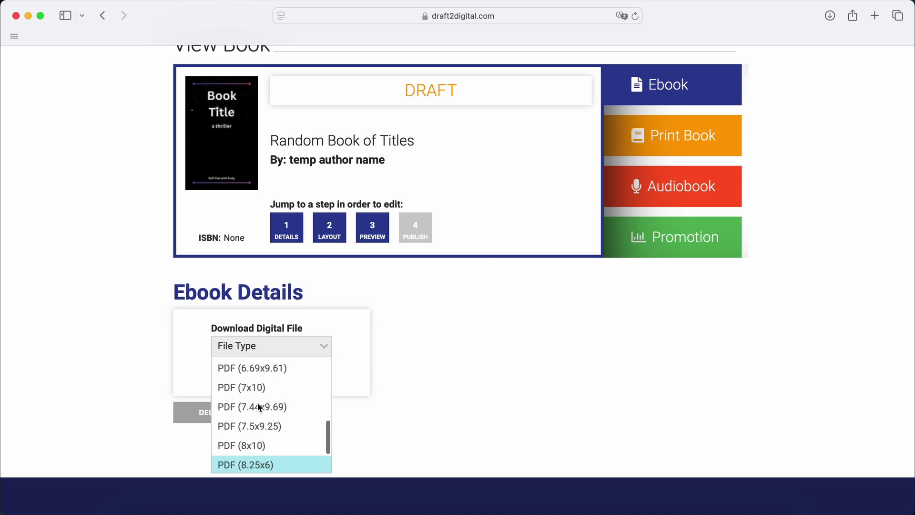
pyautogui.scroll(3, 259, 405)
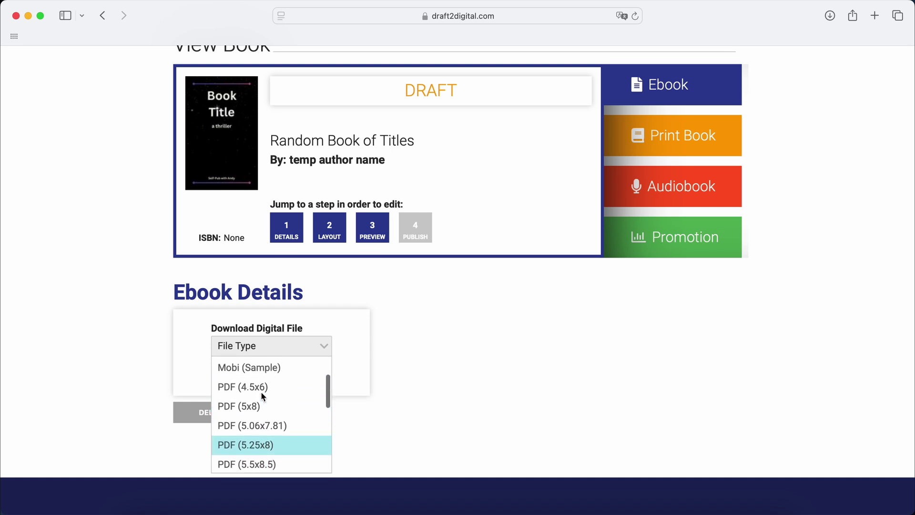
pyautogui.scroll(1, 259, 403)
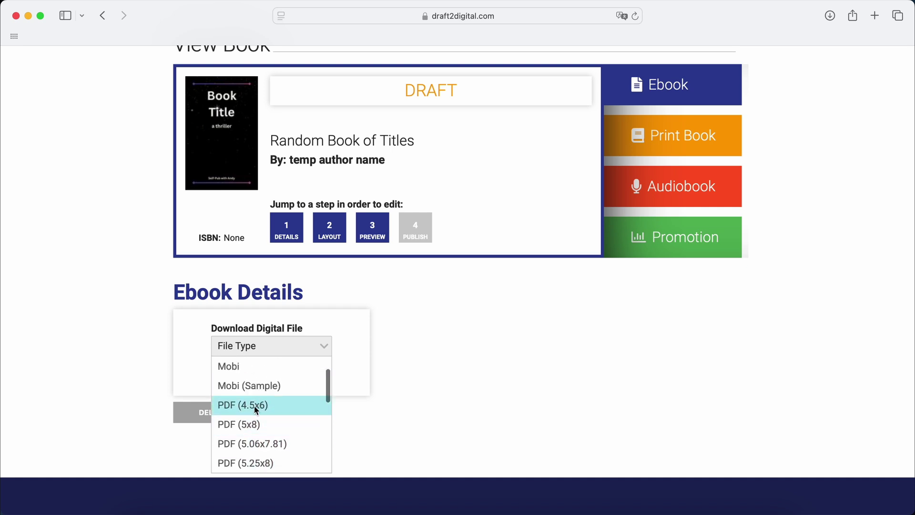
pyautogui.scroll(-5, 252, 425)
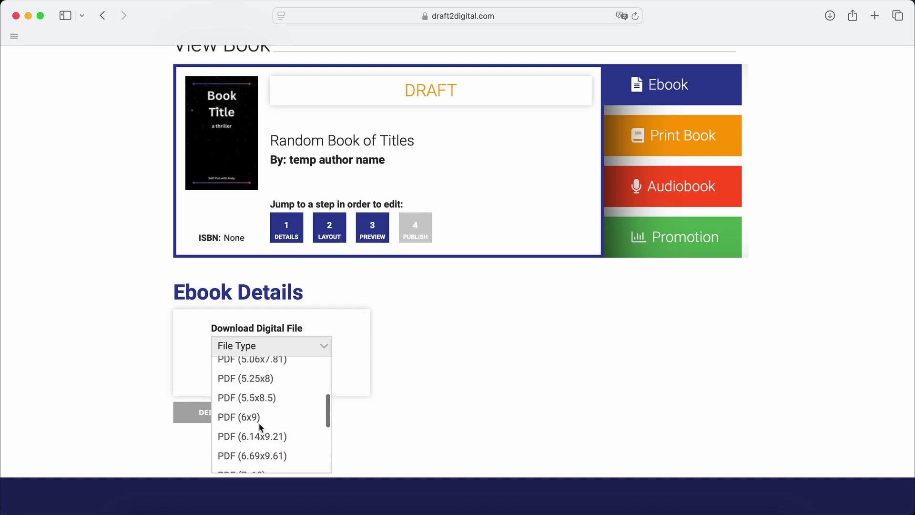
pyautogui.click(396, 409)
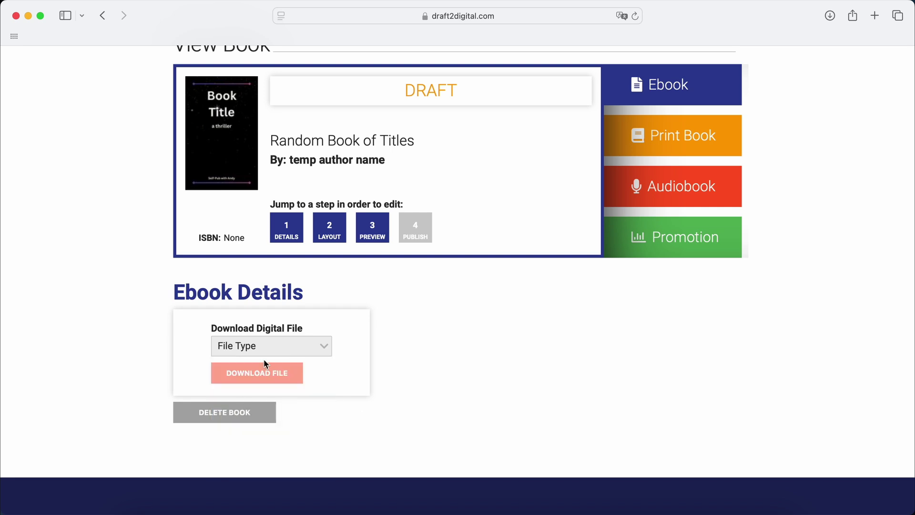
pyautogui.scroll(3, 450, 327)
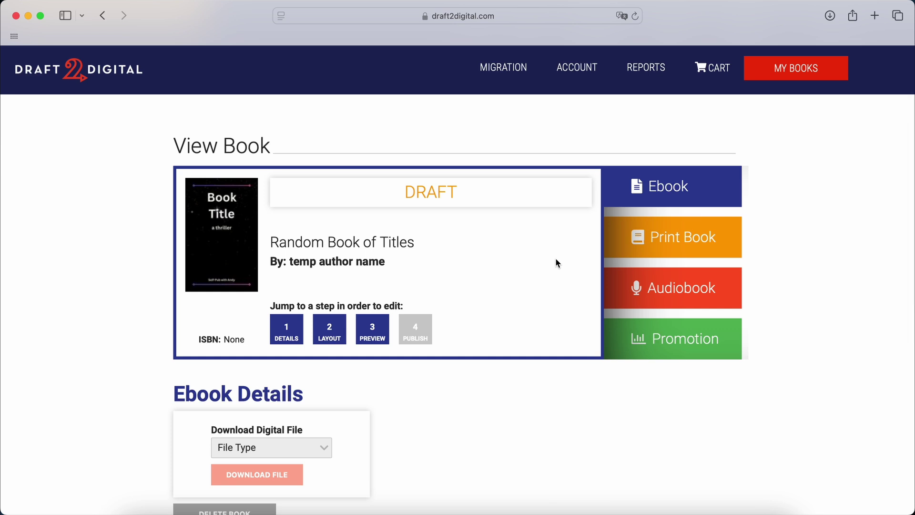
pyautogui.scroll(2, 785, 231)
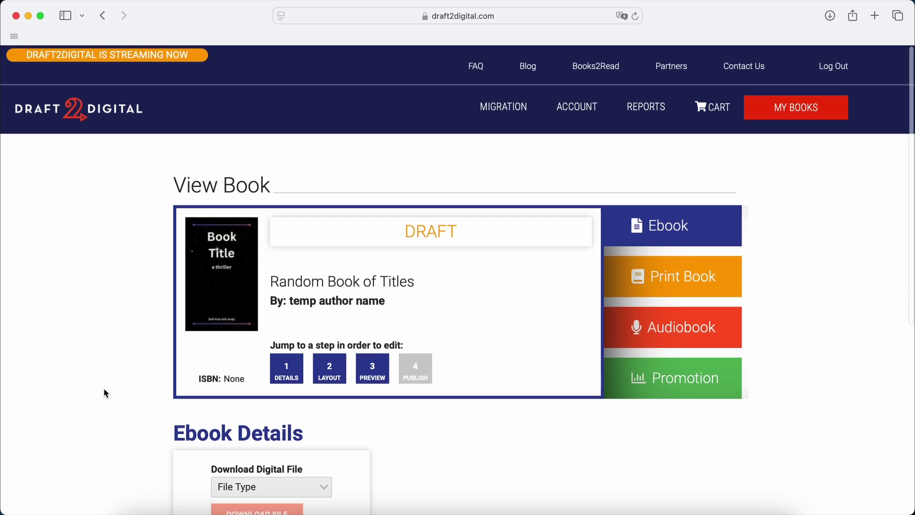
pyautogui.scroll(-2, 106, 393)
pyautogui.scroll(2, 106, 394)
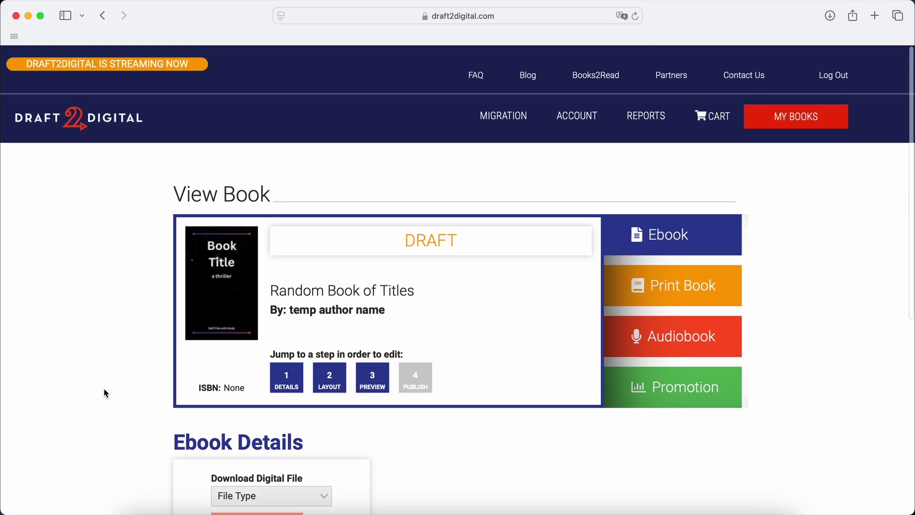